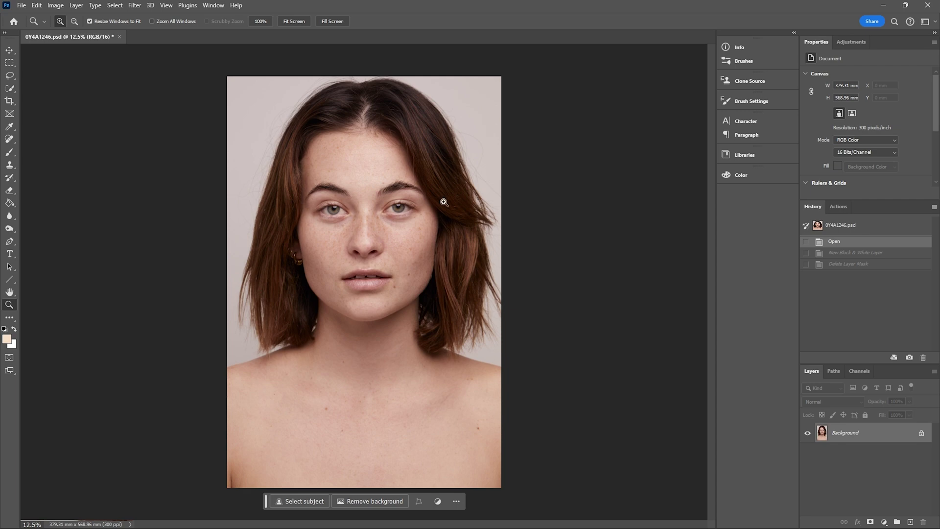
click(409, 238)
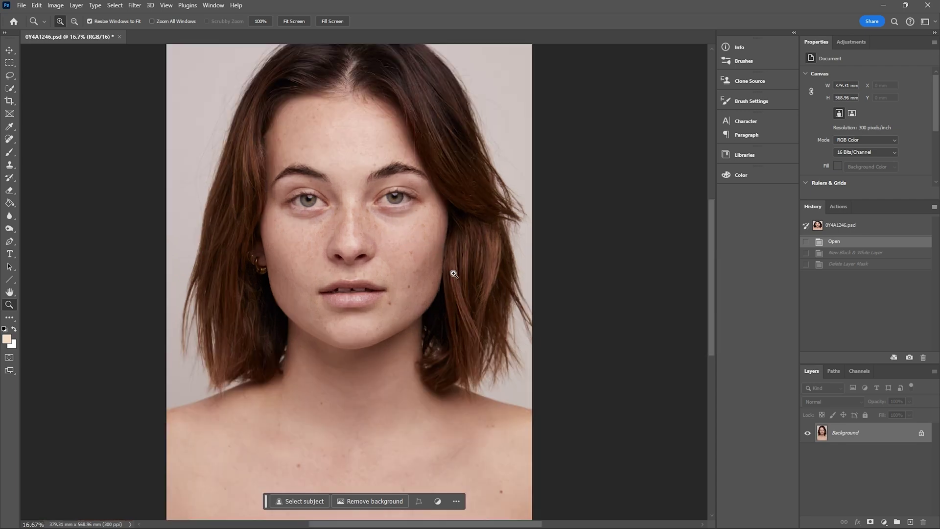
click(392, 264)
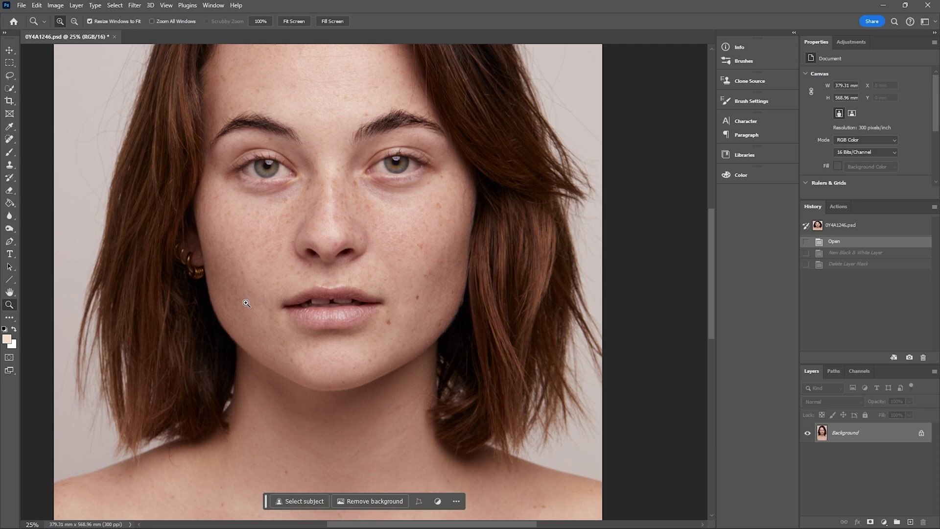
right_click(440, 223)
click(454, 272)
right_click(454, 271)
click(470, 316)
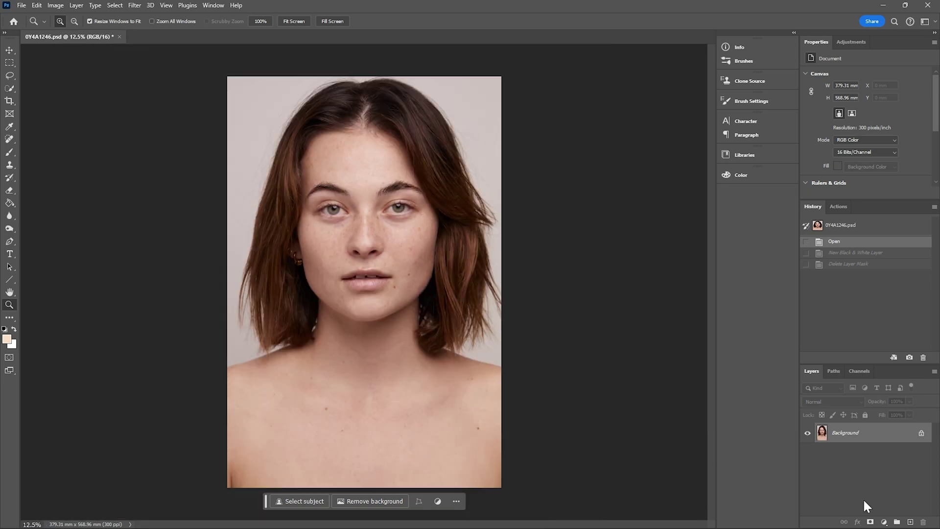
- Add a Black & White adjustment layer above the Background and set its blend mode to Luminosity
click(884, 523)
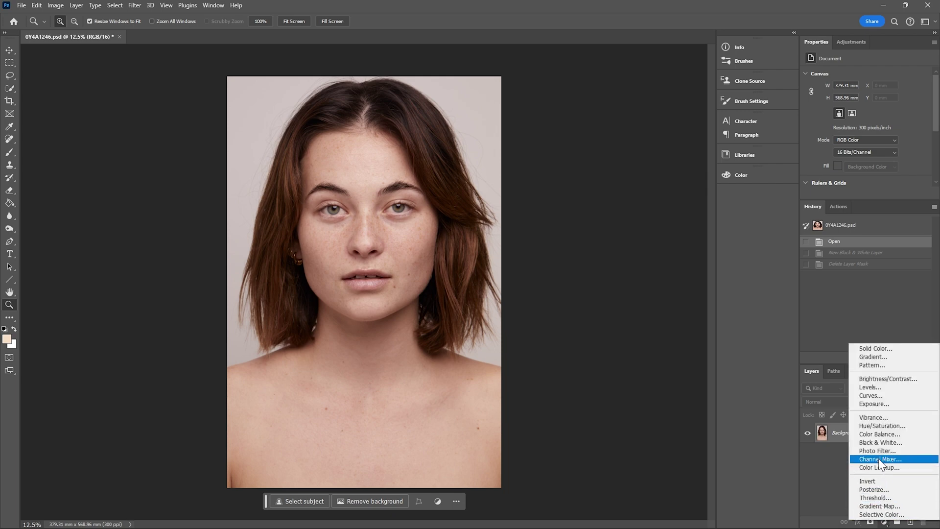
click(880, 443)
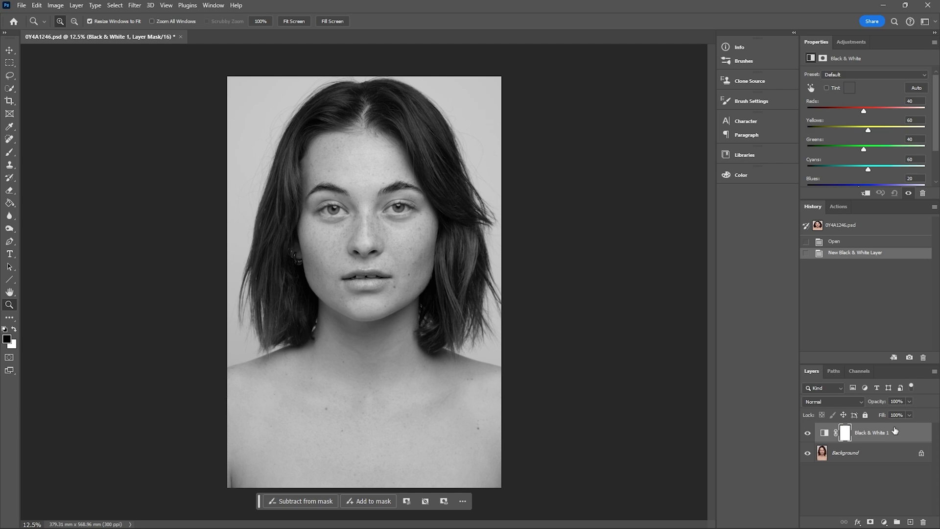
click(833, 401)
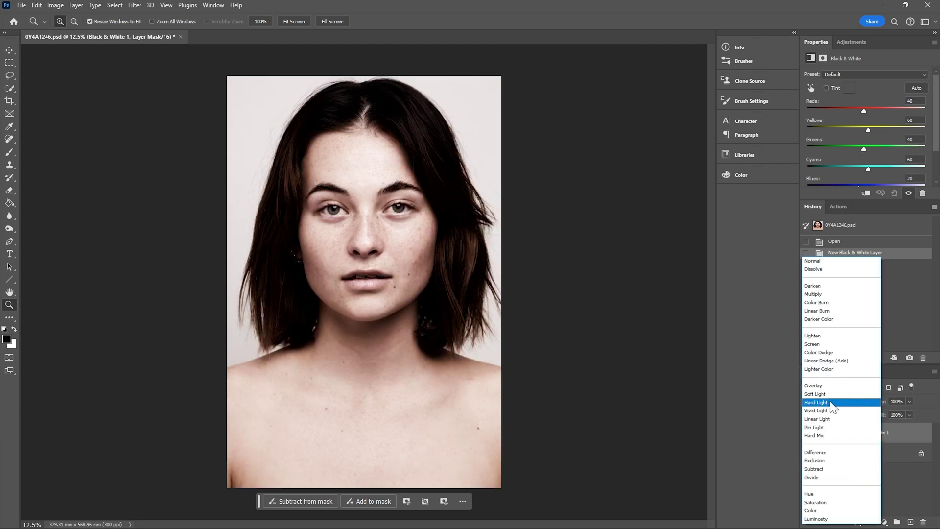
click(817, 519)
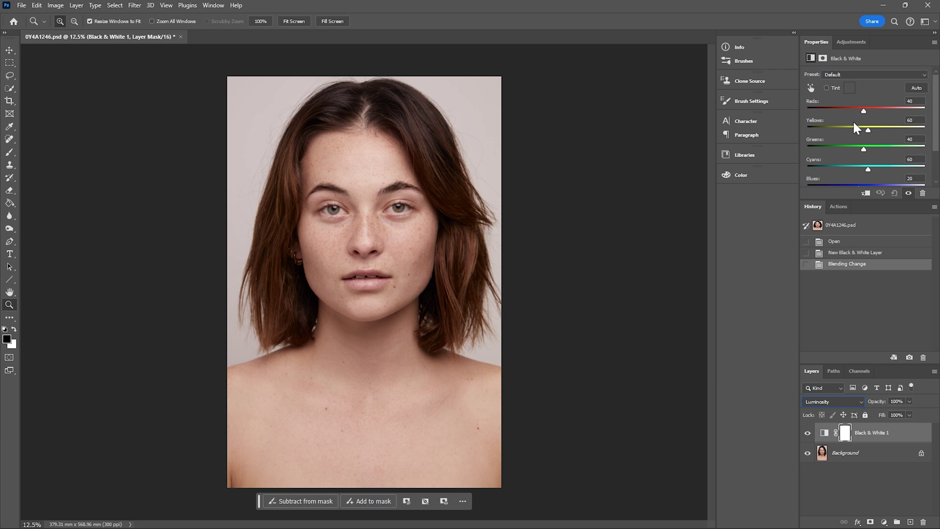
- Set the Black & White adjustment's Reds to 34 and Yellows to 14, then compare the portrait with the layer hidden and shown
drag(863, 111, 859, 111)
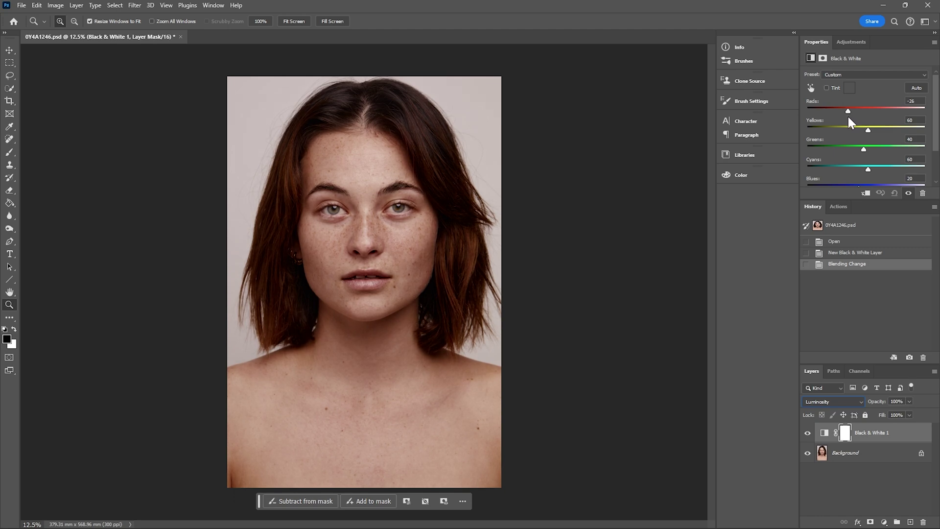
drag(849, 118, 862, 119)
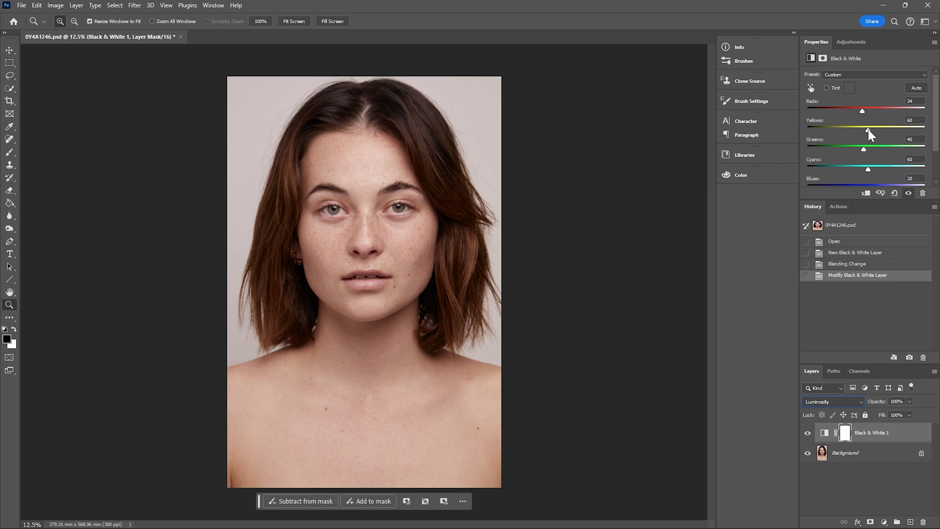
drag(859, 131, 845, 131)
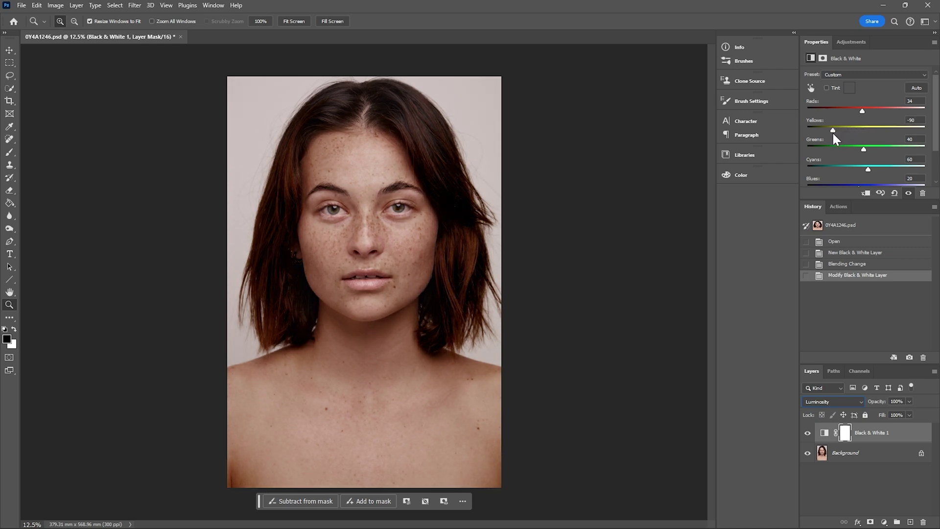
drag(833, 131, 864, 130)
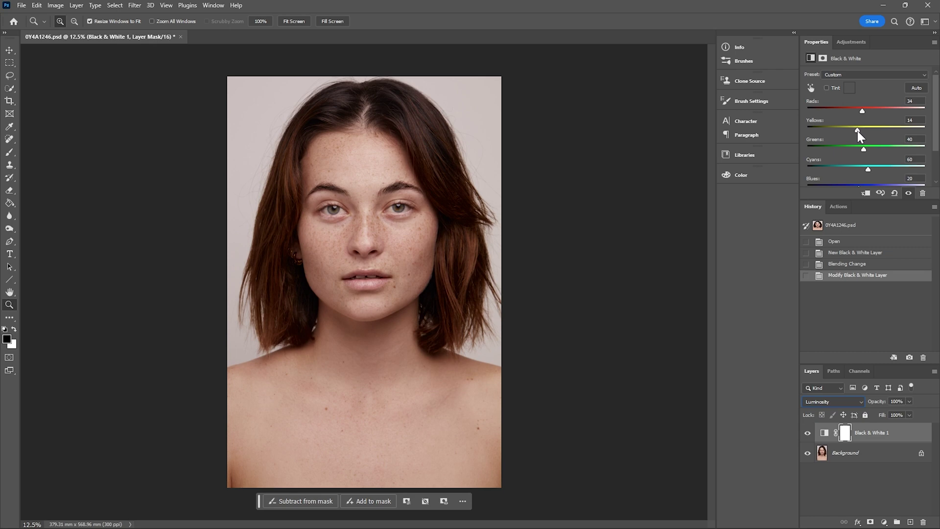
click(807, 434)
click(807, 434)
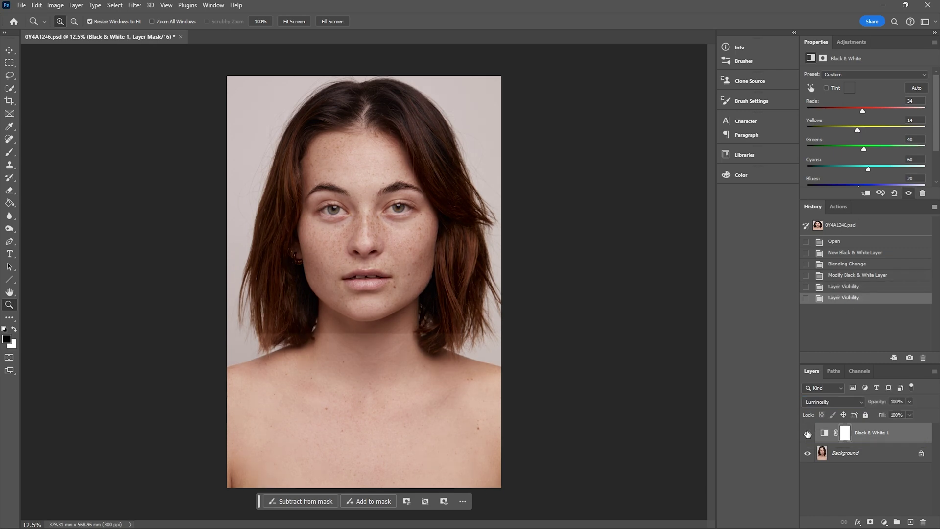
click(808, 434)
click(807, 434)
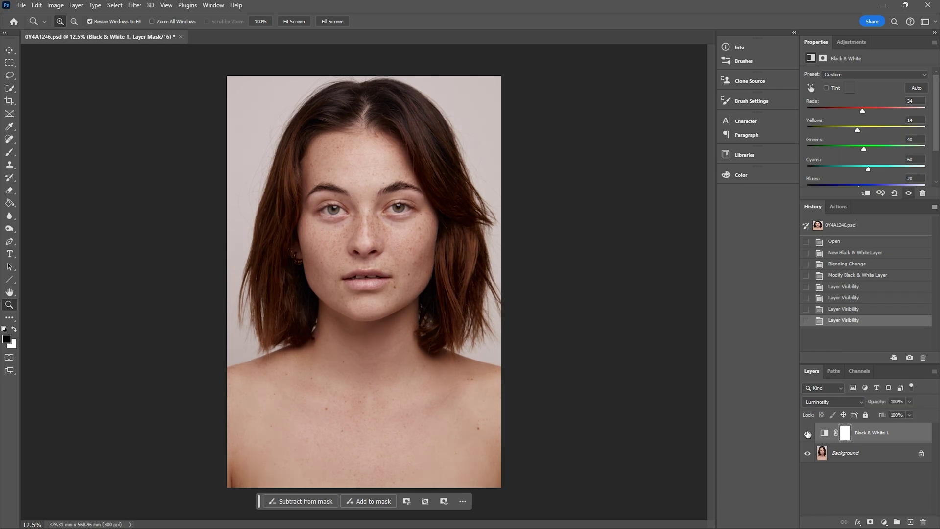
click(807, 434)
click(808, 434)
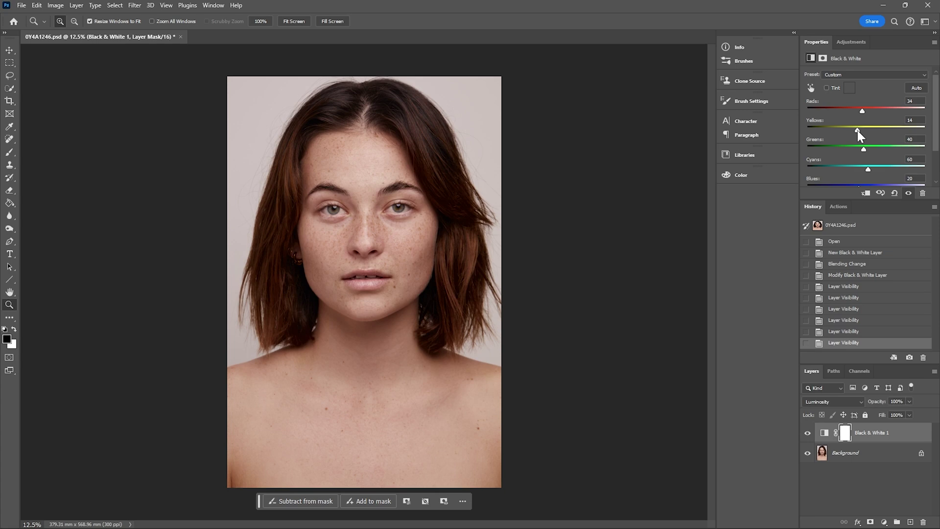
- Raise the Black & White adjustment's Yellows to 34 and toggle the layer's visibility to check the softer freckle contrast
drag(857, 130, 859, 130)
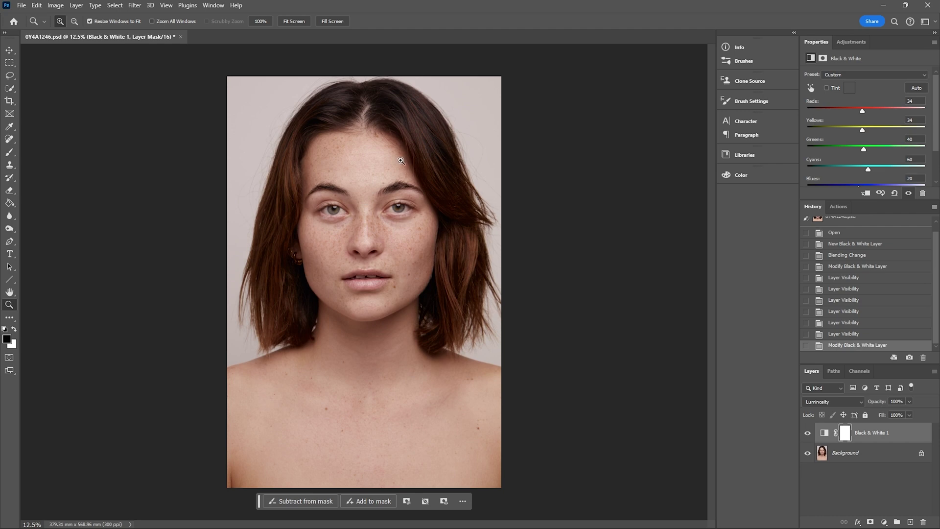
double_click(807, 432)
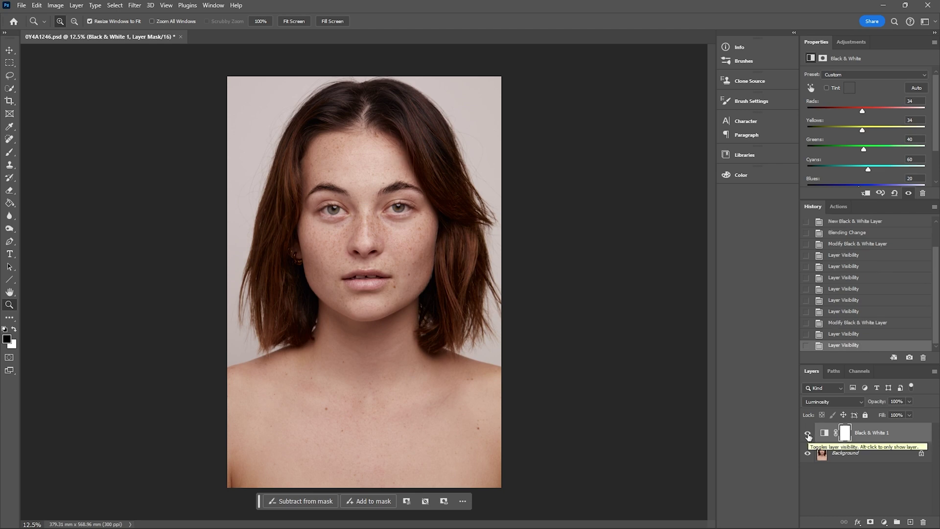
click(807, 433)
click(807, 432)
click(808, 433)
click(807, 432)
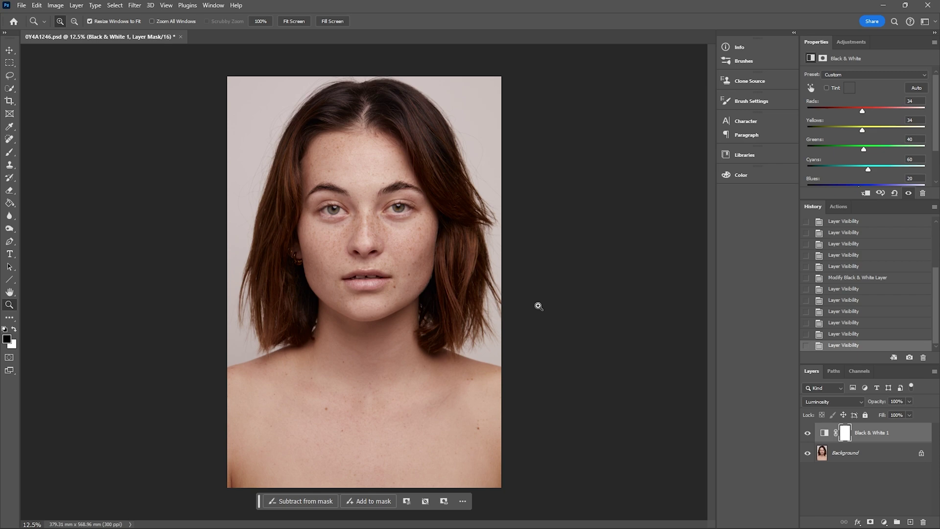
- Add a Levels adjustment layer with the white input level at 241 and compare the image without and with it
click(884, 522)
click(885, 391)
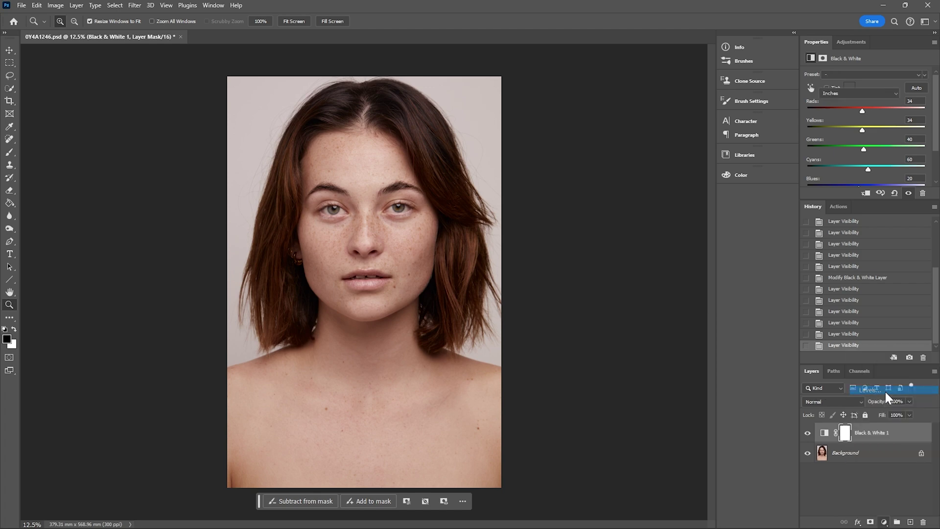
drag(927, 145, 921, 146)
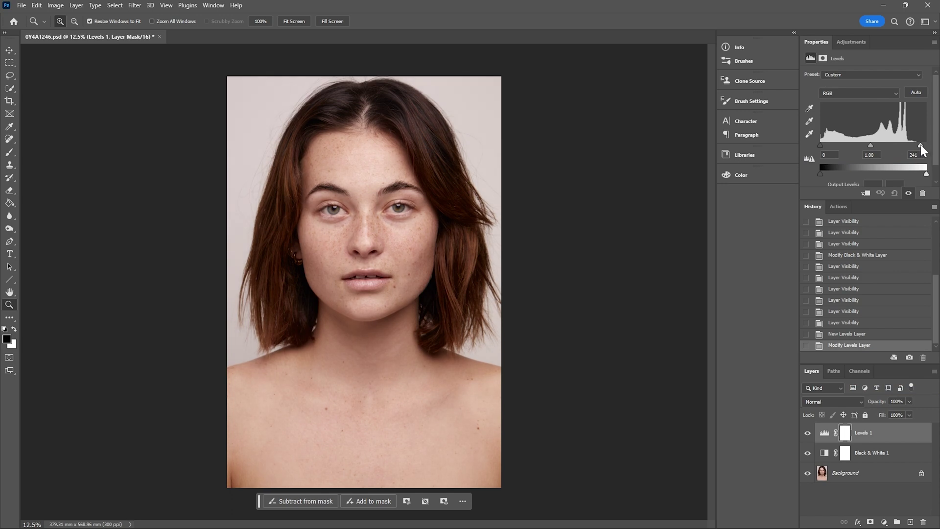
click(808, 433)
click(807, 432)
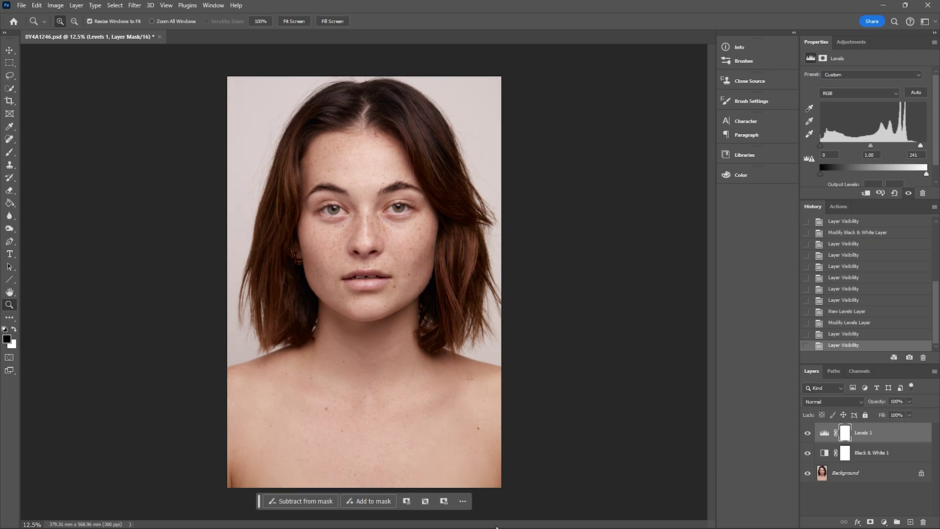
- Compare the portrait with the Black & White layer hidden and shown, and inspect the skin and freckles up close
click(807, 453)
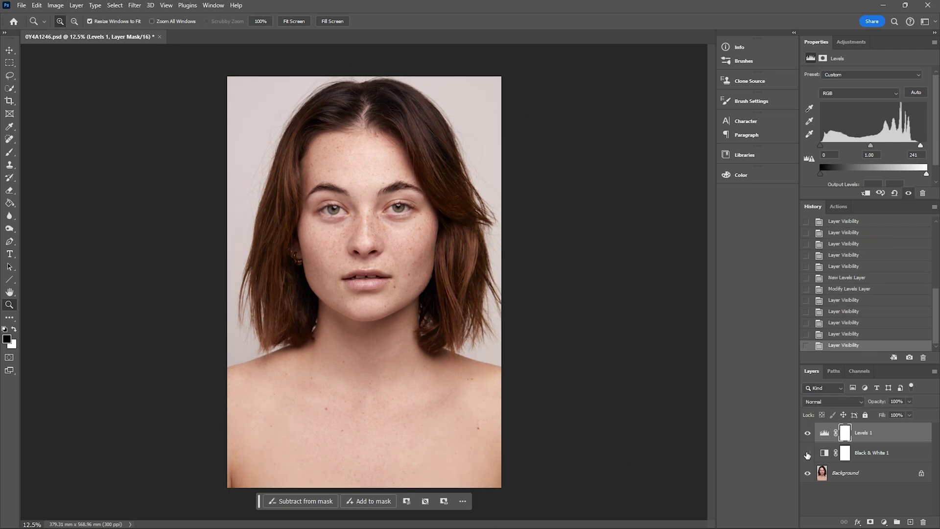
click(807, 453)
click(808, 453)
click(808, 453)
click(808, 453)
click(807, 453)
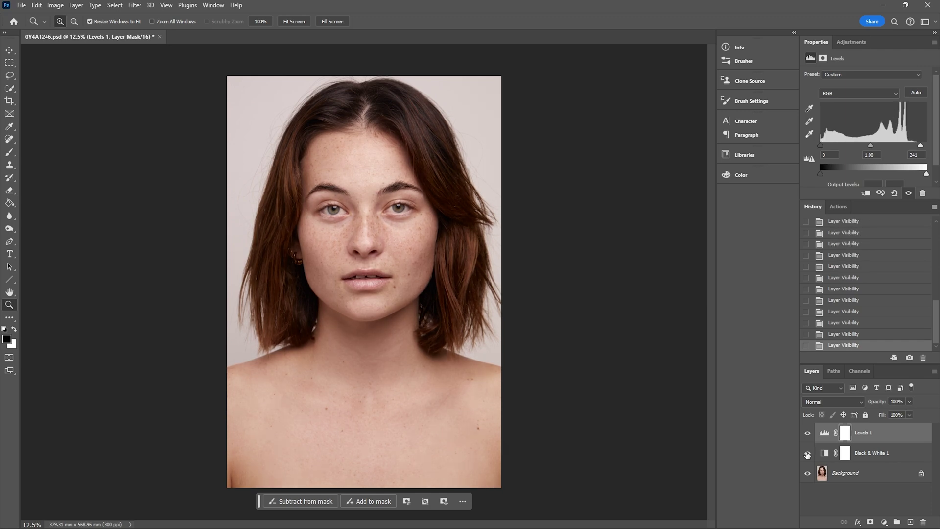
click(370, 192)
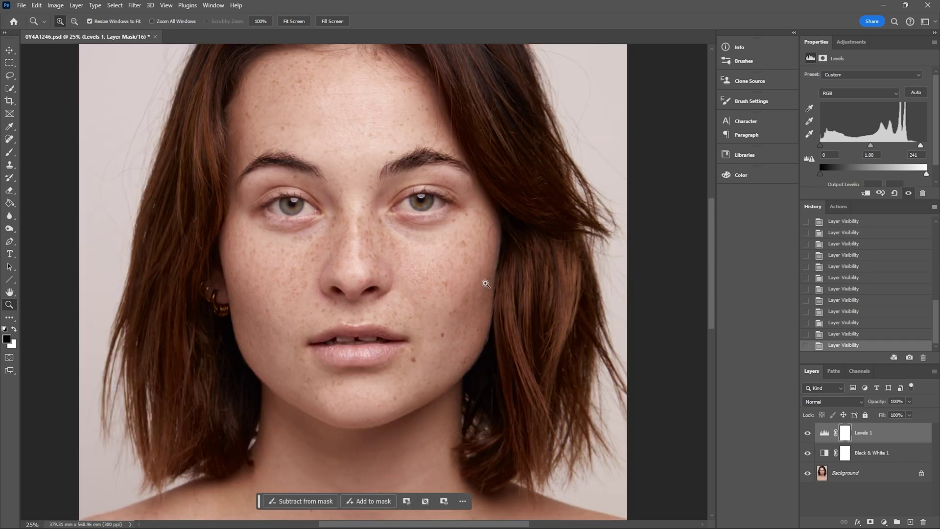
click(362, 233)
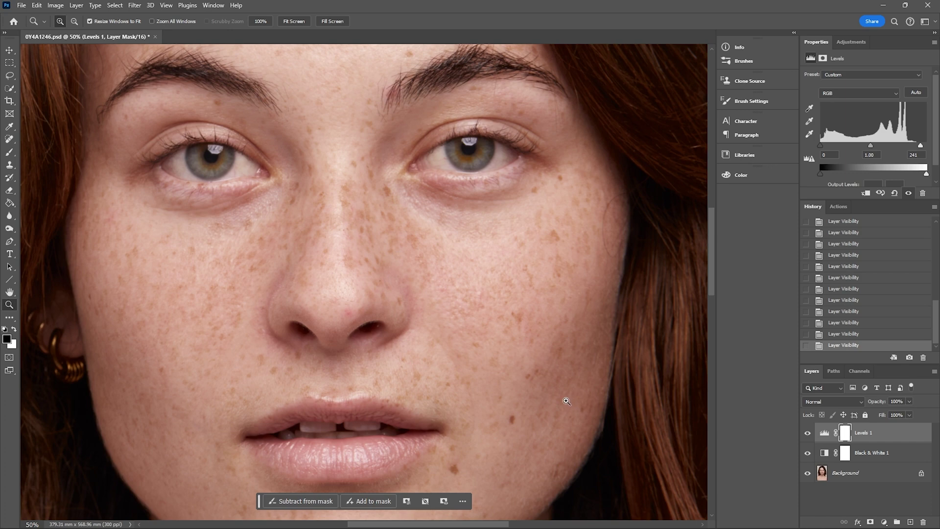
- Add two Curves adjustment layers above the Levels layer
click(885, 523)
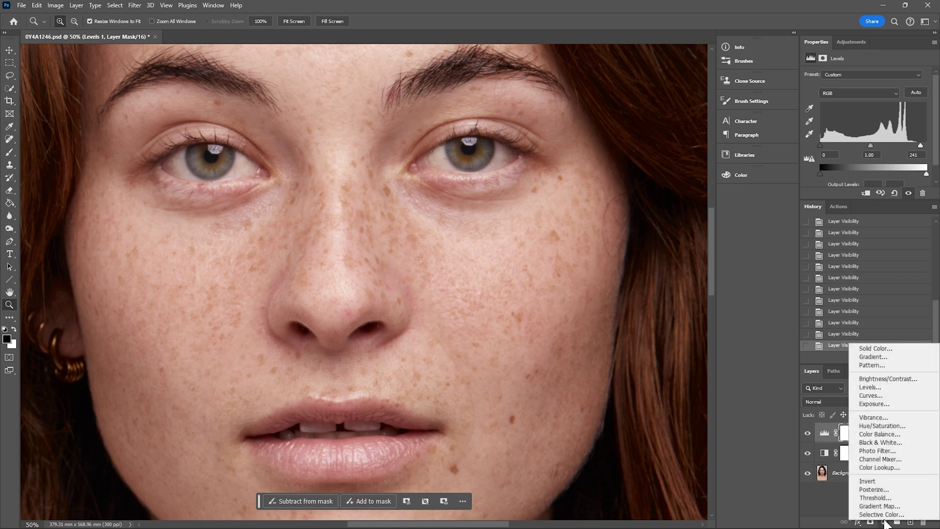
click(876, 397)
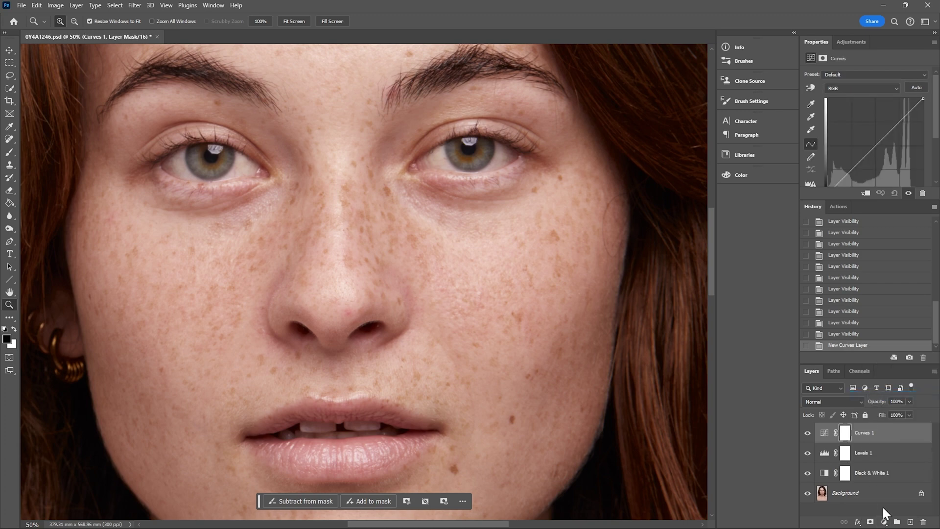
click(885, 523)
click(877, 396)
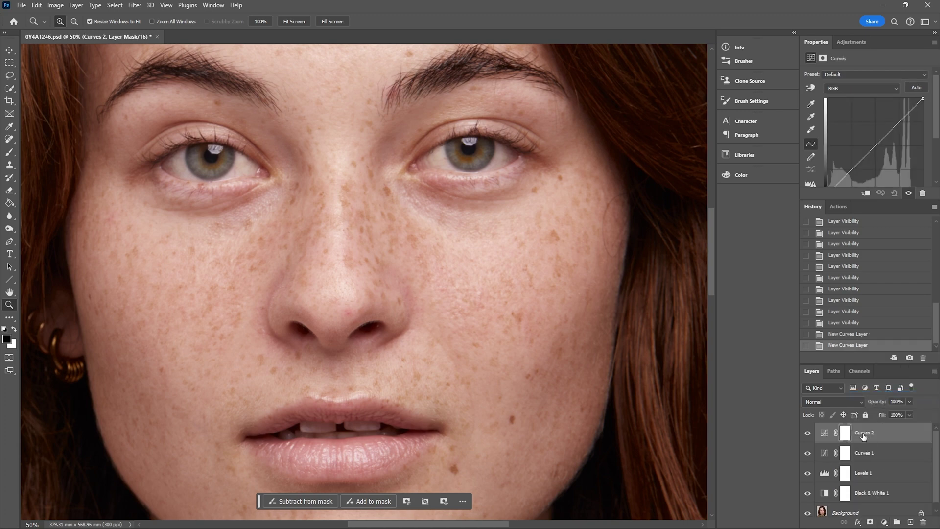
- Rename the lower Curves layer as Dodge
click(864, 455)
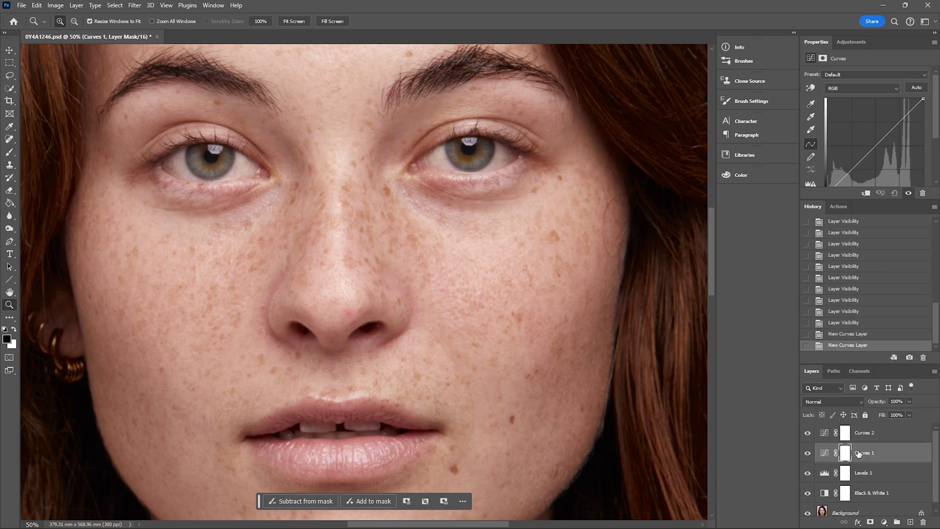
double_click(864, 454)
text(Dodge)
key(Return)
- Bend the Dodge layer's curve upward at the midtones to brighten the image, and invert its layer mask to black
drag(854, 201, 854, 222)
drag(882, 137, 878, 127)
click(845, 453)
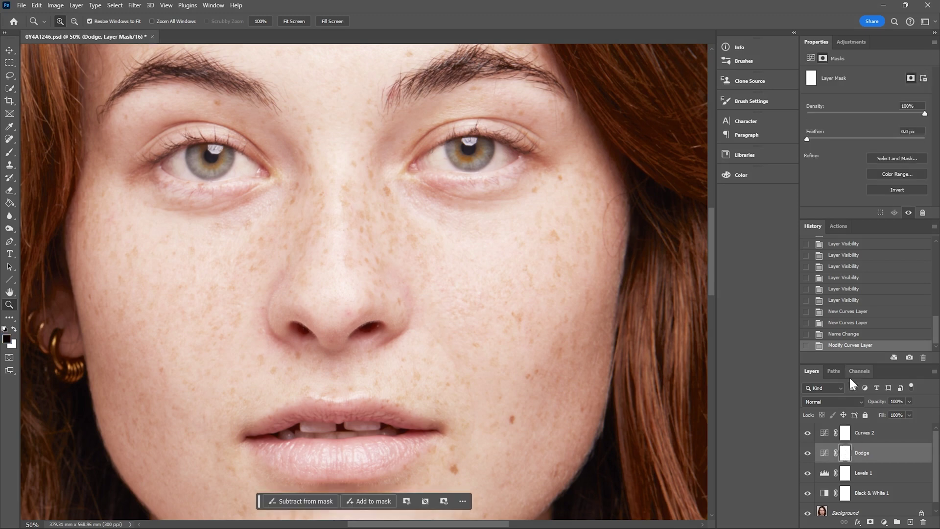
key(ctrl+i)
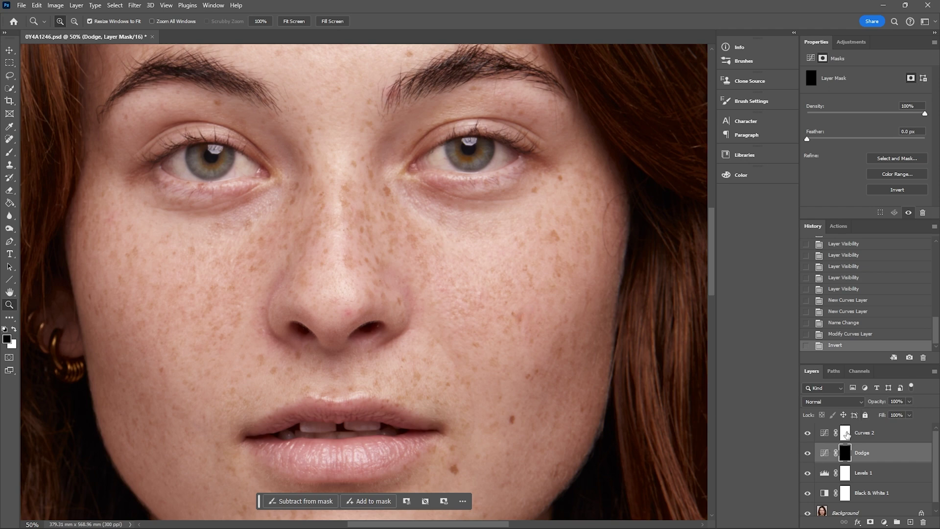
- Rename the upper Curves layer as Burn
double_click(865, 433)
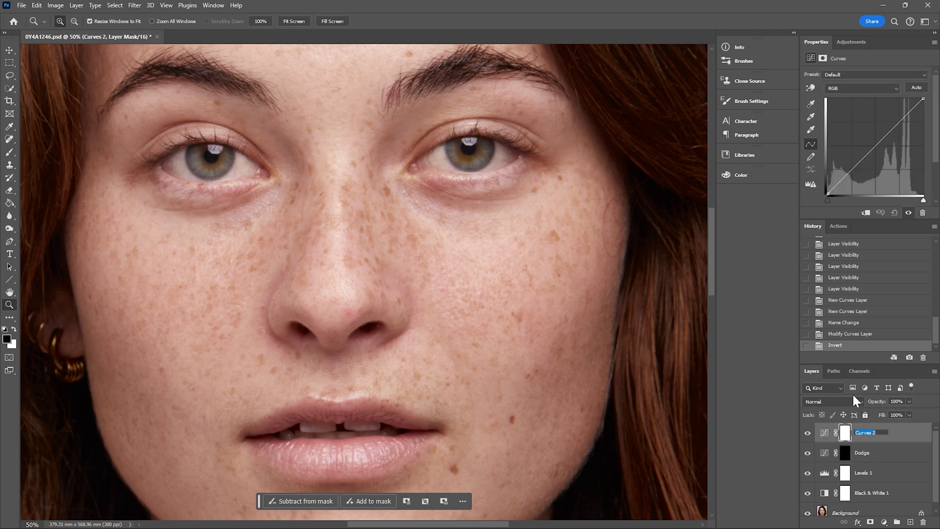
text(Burn)
key(Return)
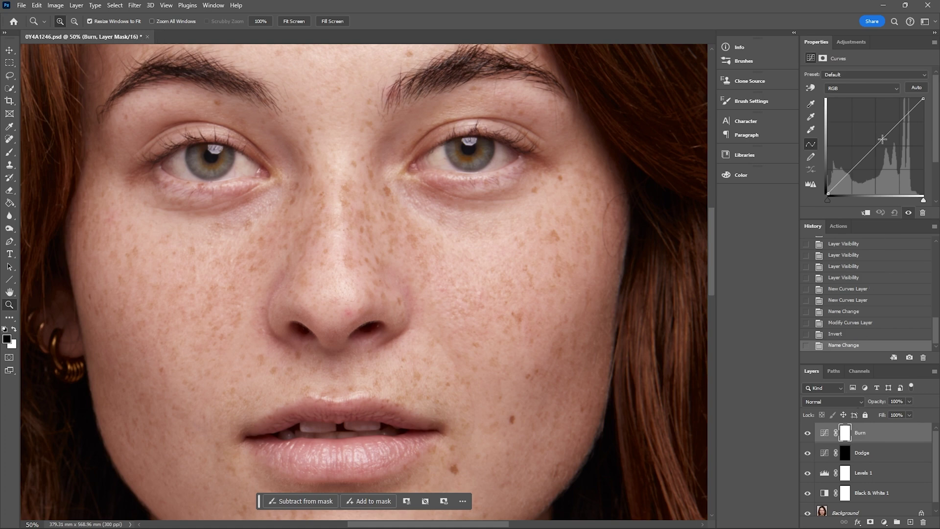
- Pull the Burn layer's curve downward to darken the image, and invert its layer mask to black
drag(882, 140, 898, 154)
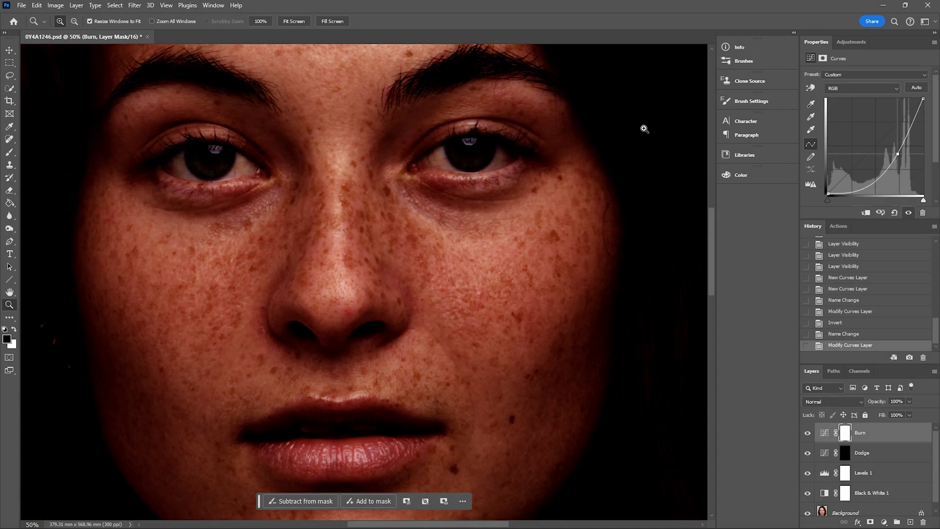
drag(899, 154, 897, 150)
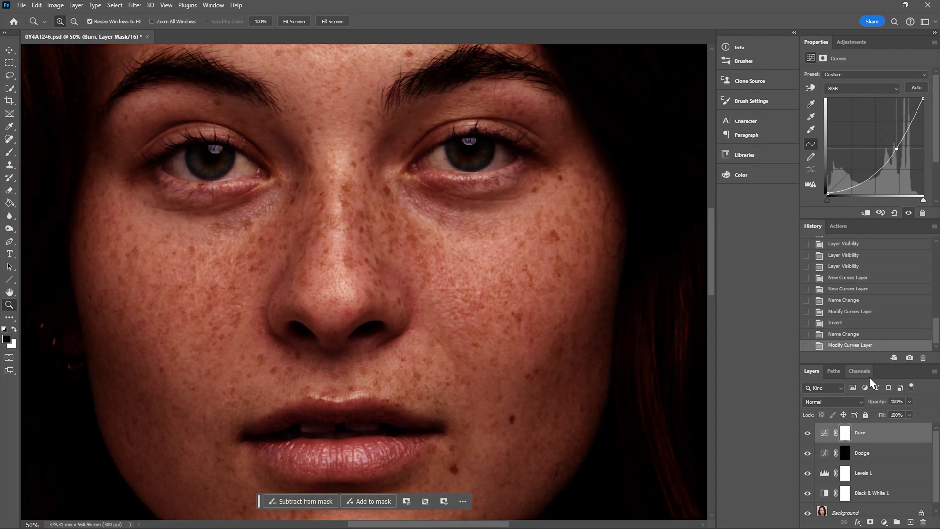
key(ctrl+i)
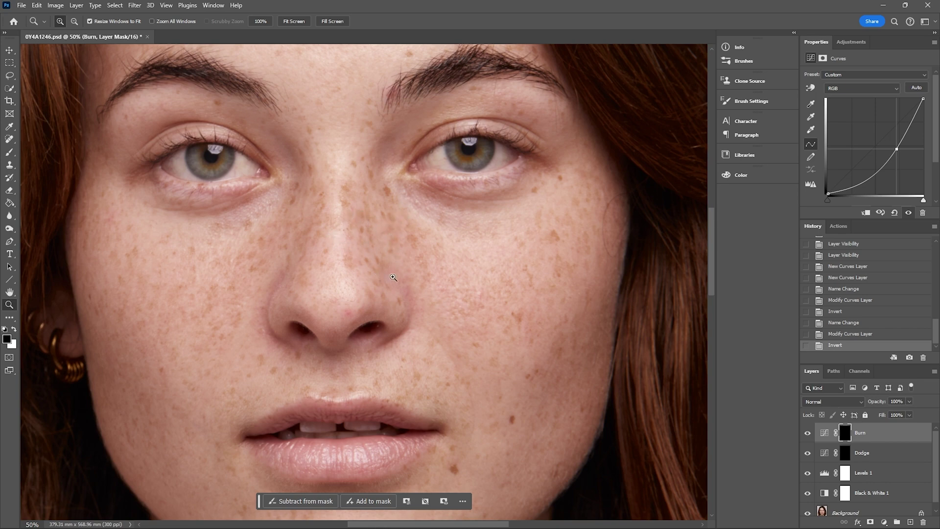
- Ready the Brush tool with a white foreground colour and review its tip and Transfer settings for painting on the Burn mask
click(9, 152)
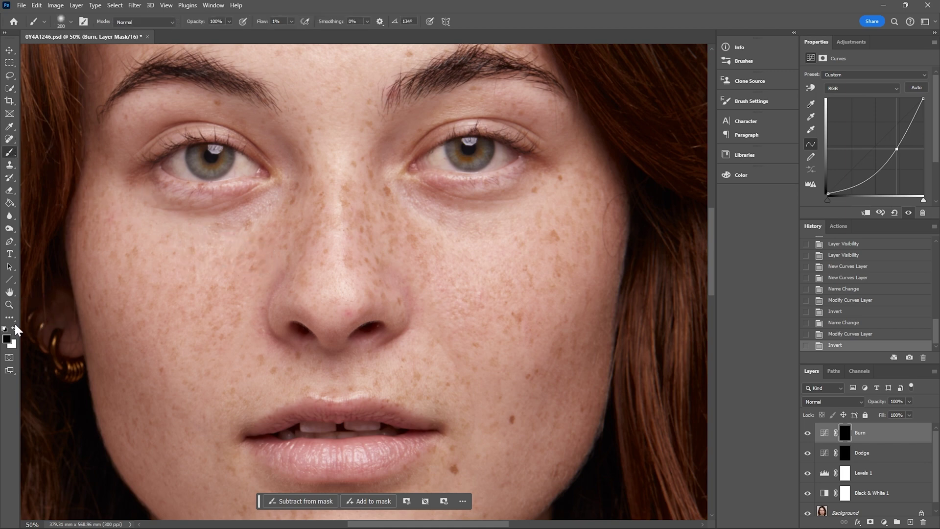
click(13, 329)
click(70, 21)
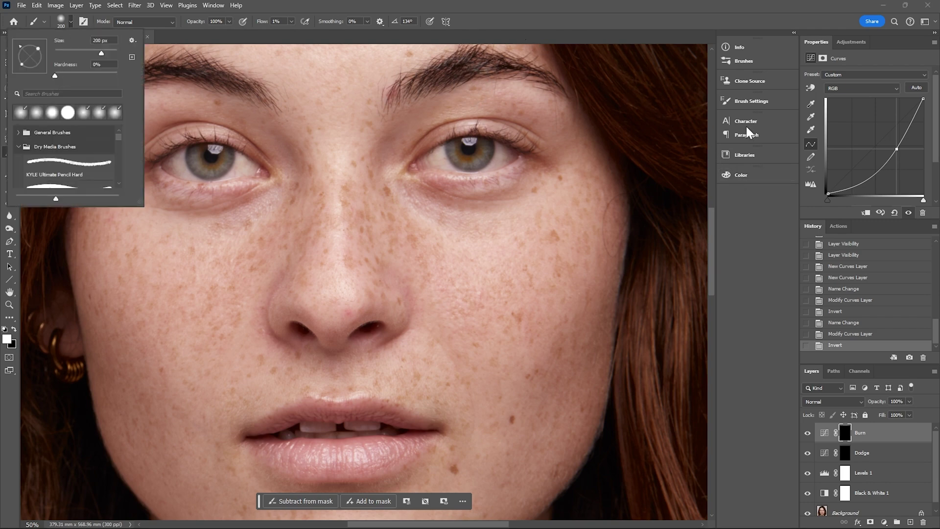
click(743, 103)
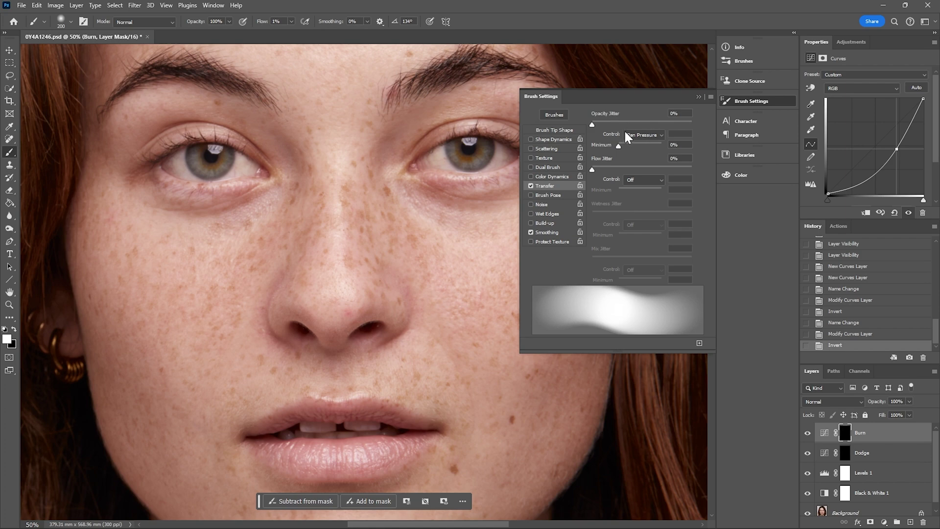
click(733, 105)
- Reduce the brush to 25 px and paint over the freckles across the nose on the Burn layer's mask to darken them
key(bracketleft)
key(bracketleft)
key(bracketleft)
key(bracketleft)
key(bracketleft)
key(bracketleft)
key(bracketleft)
key(bracketleft)
key(bracketleft)
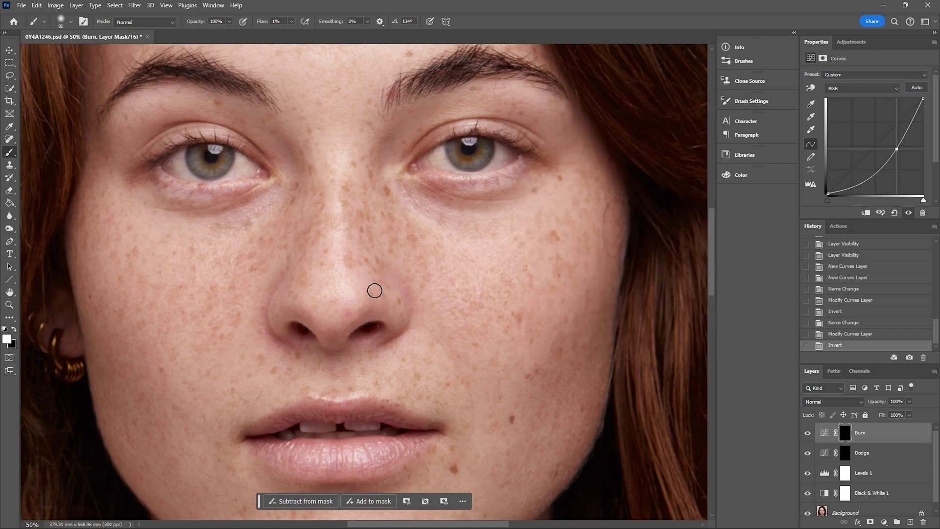
key(bracketleft)
key(bracketleft)
key(bracketleft)
drag(351, 217, 380, 218)
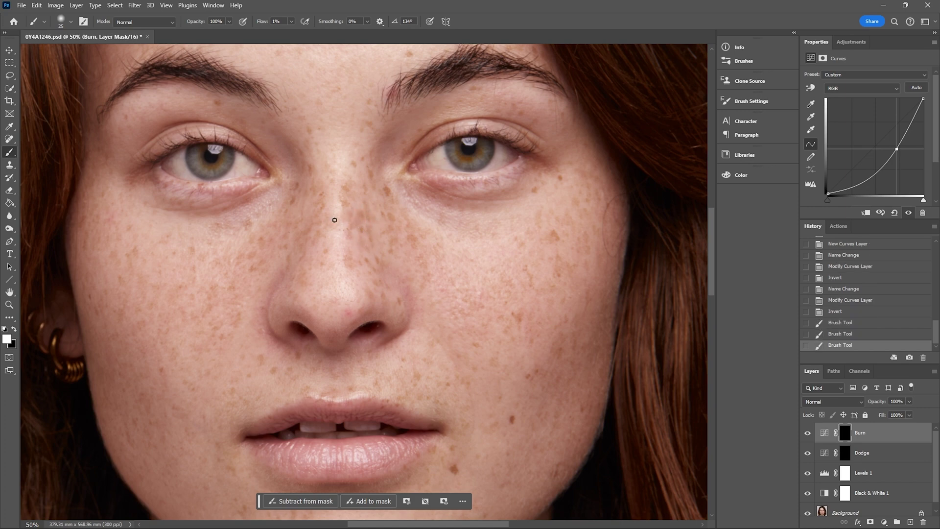
drag(321, 219, 349, 198)
drag(349, 206, 349, 223)
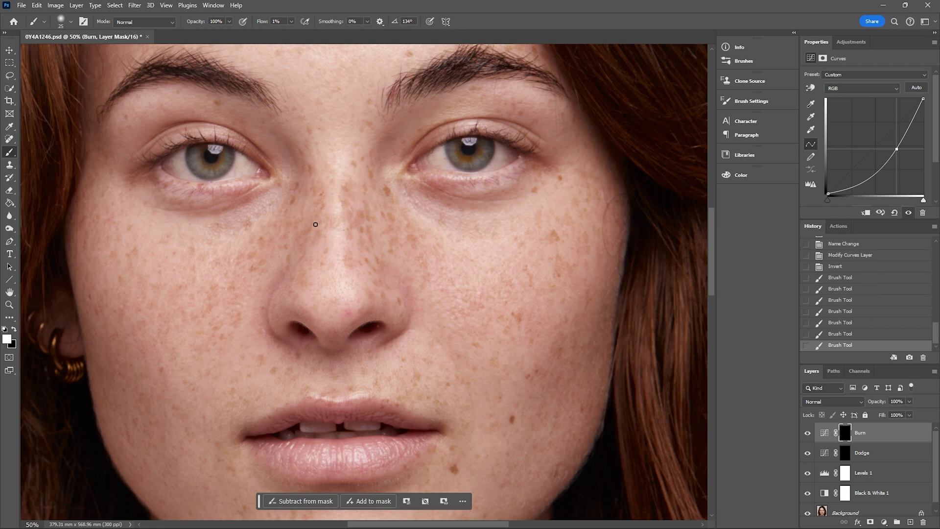
drag(294, 247, 293, 231)
drag(313, 182, 313, 186)
click(303, 286)
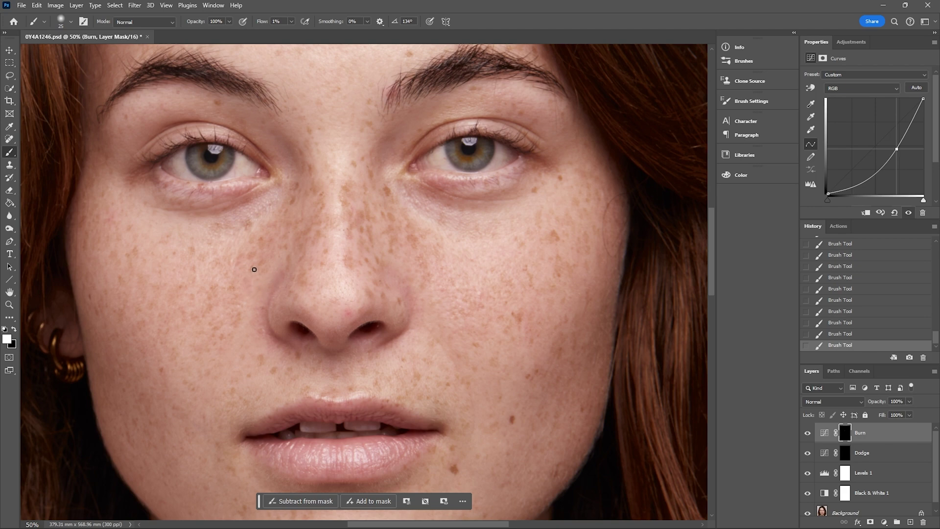
- Compare the freckles on the face with the Burn layer hidden and shown
click(808, 434)
click(807, 434)
click(807, 434)
click(807, 433)
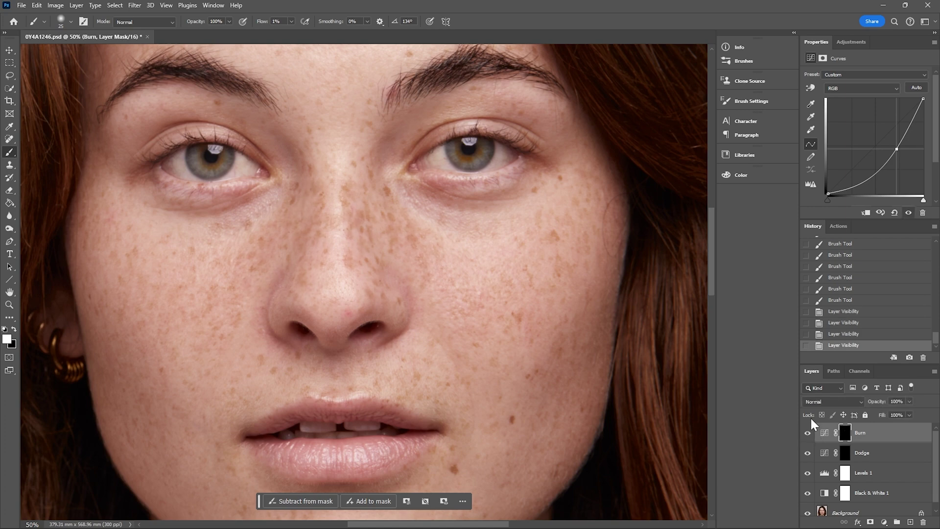
- Darken the freckles above the mouth and on the cheek by painting on the Burn layer's mask
drag(266, 372, 293, 366)
mouse_move(427, 375)
mouse_down()
mouse_move(447, 377)
mouse_move(420, 370)
mouse_up()
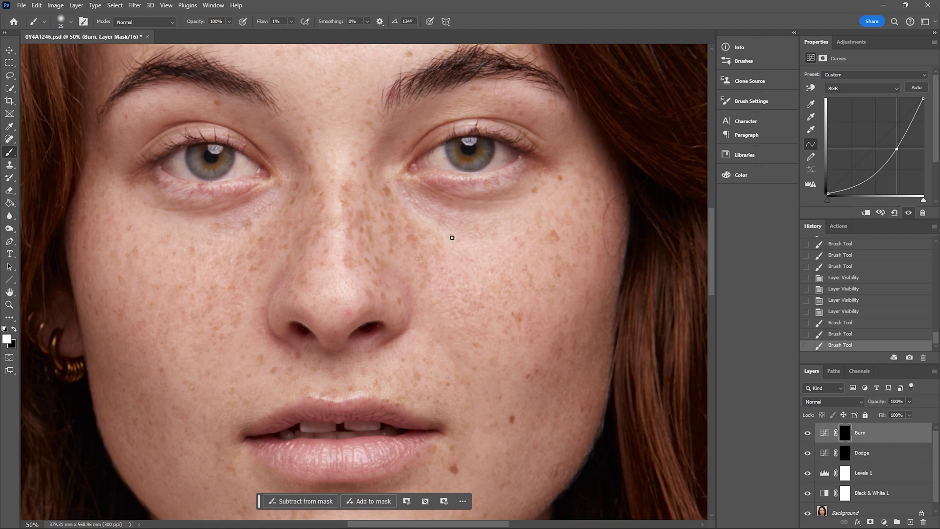
drag(535, 285, 527, 276)
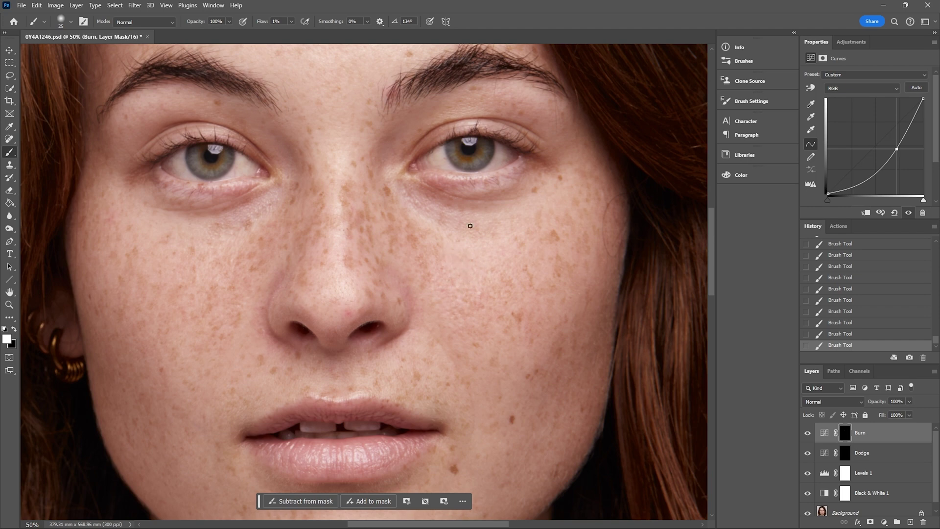
- Paint on the Dodge layer's mask to brighten the skin between the freckles on and beside the nose, checking the layer's effect
click(846, 452)
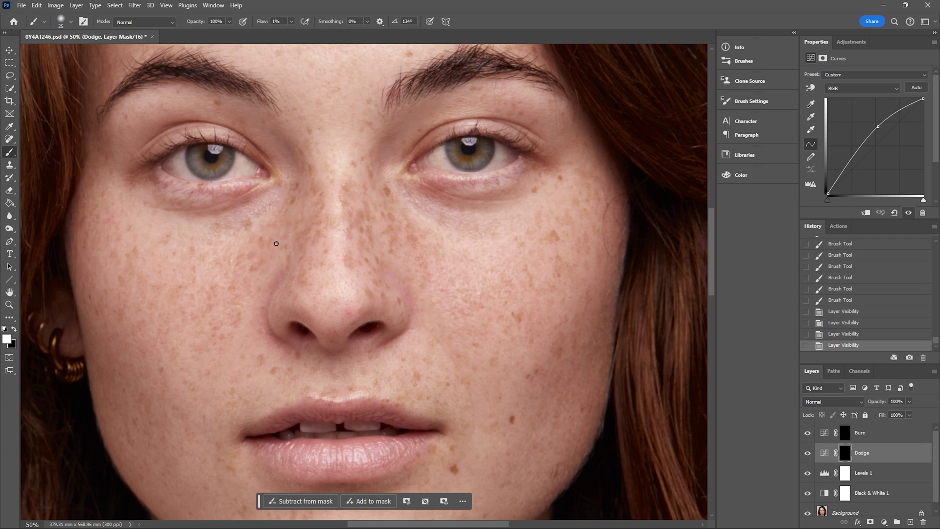
drag(268, 264, 292, 209)
drag(284, 250, 263, 251)
click(808, 453)
click(808, 453)
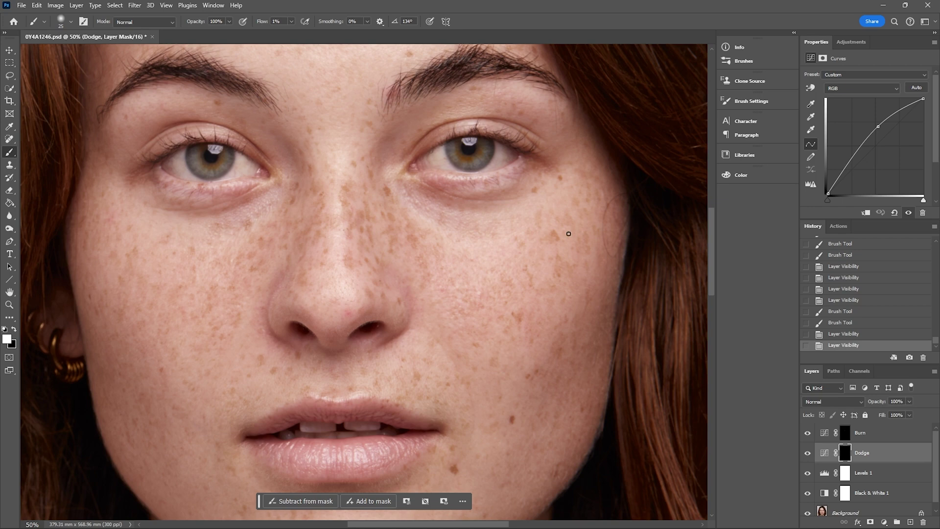
click(398, 227)
click(383, 210)
click(294, 218)
click(299, 205)
click(336, 179)
click(307, 187)
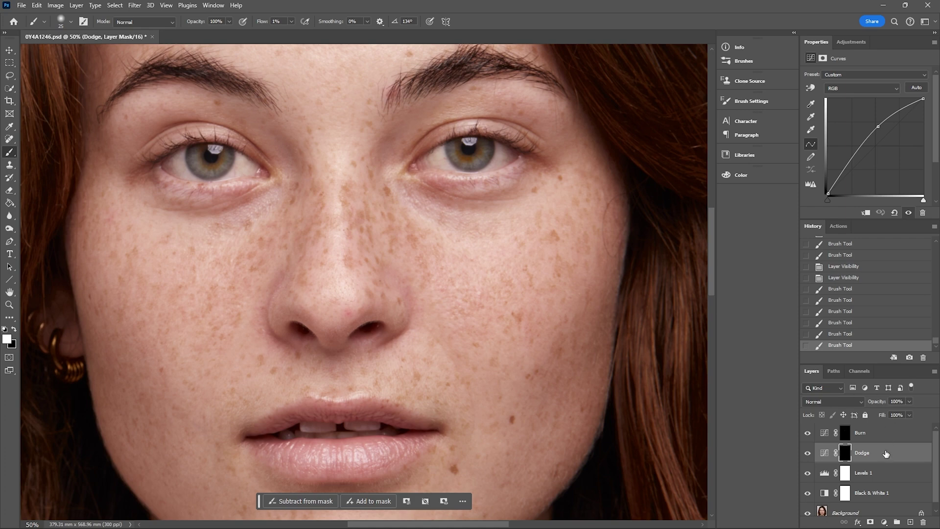
- Return to the Burn layer and darken more freckles on both cheeks
click(872, 437)
click(457, 295)
click(511, 327)
click(190, 299)
click(174, 322)
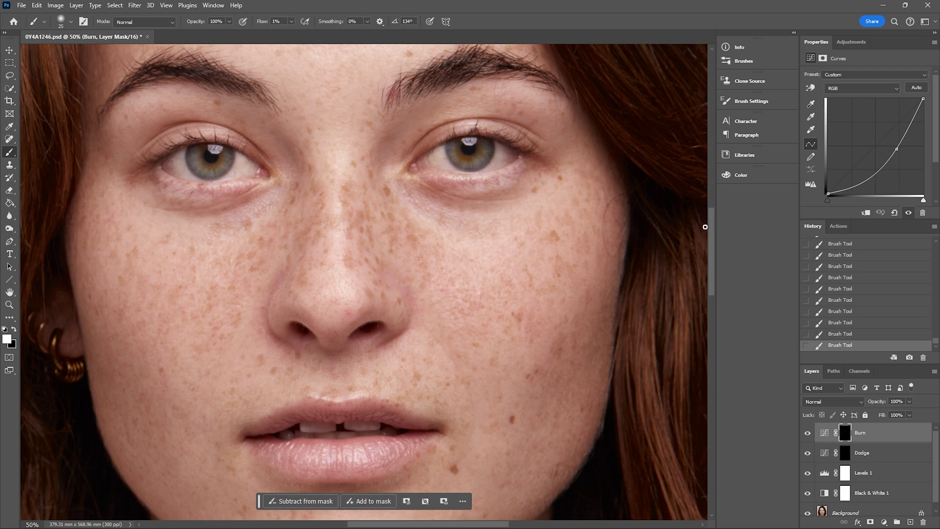
- Examine the retouched freckles from forehead to chin, both close up and in the full portrait
scroll(715, 230, up, 5)
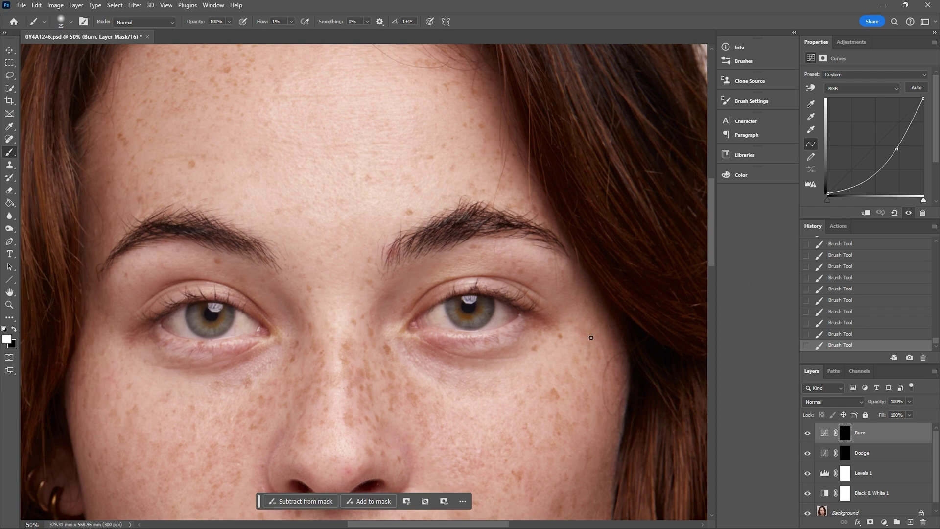
drag(712, 236, 712, 300)
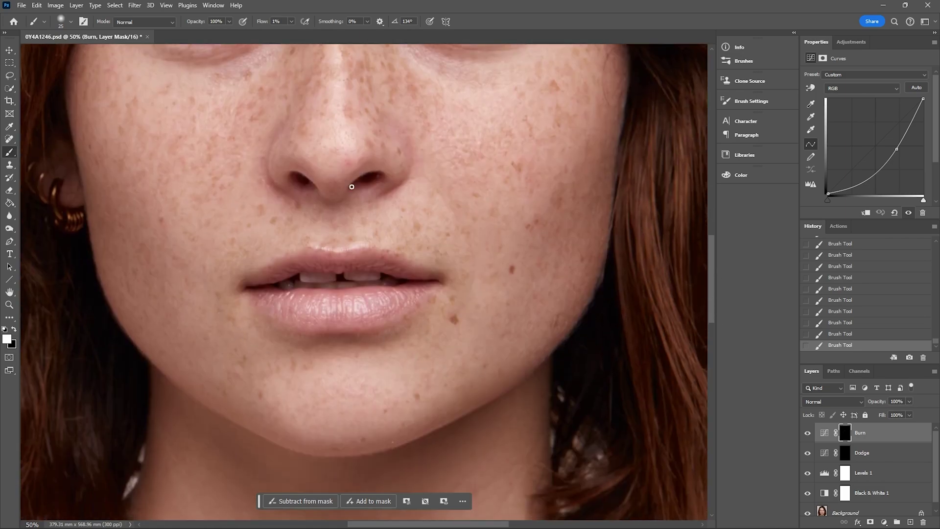
key(ctrl+minus)
key(ctrl+minus)
key(ctrl+minus)
key(ctrl+minus)
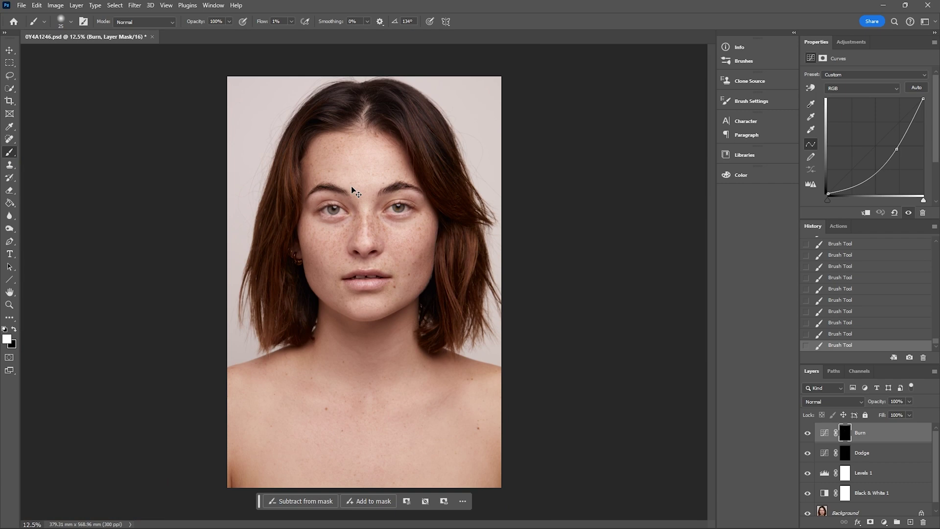
key(ctrl+plus)
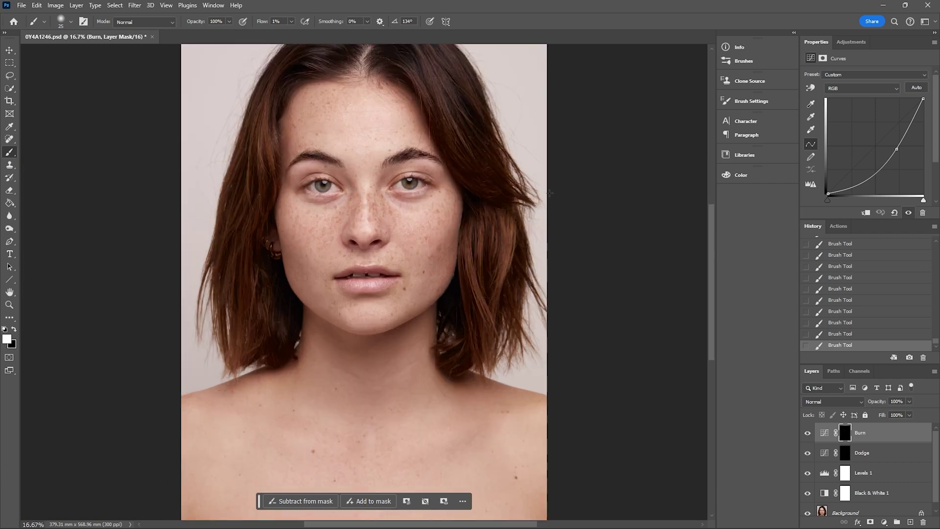
key(ctrl+plus)
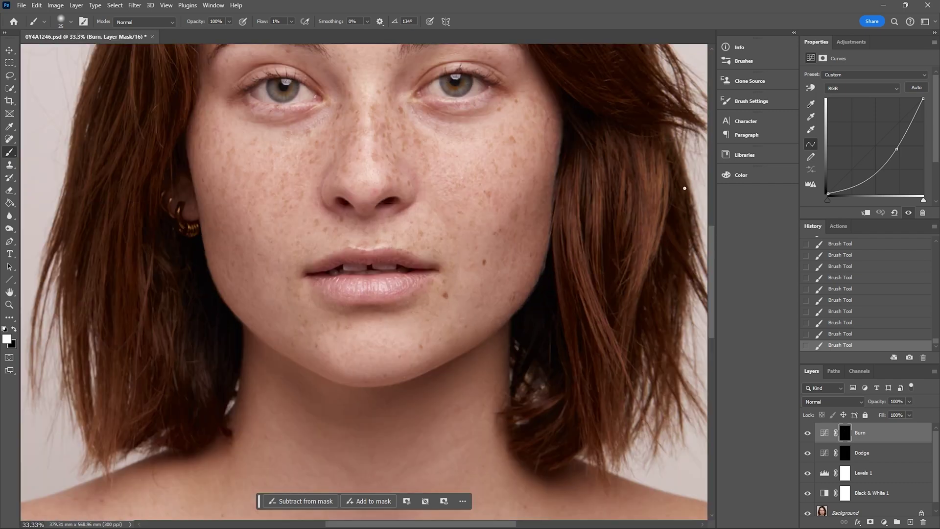
drag(714, 245, 713, 218)
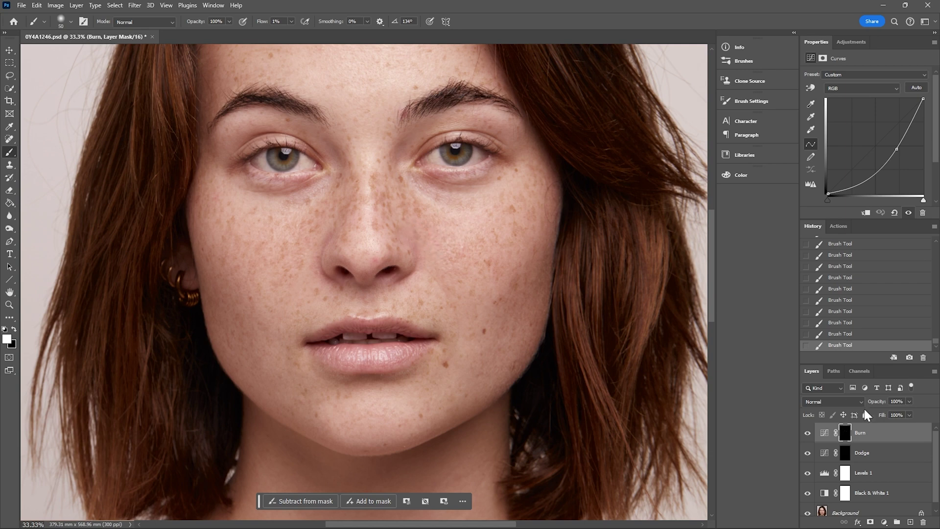
- Select the Dodge layer and compare the full portrait with the Burn layer hidden and shown
click(866, 446)
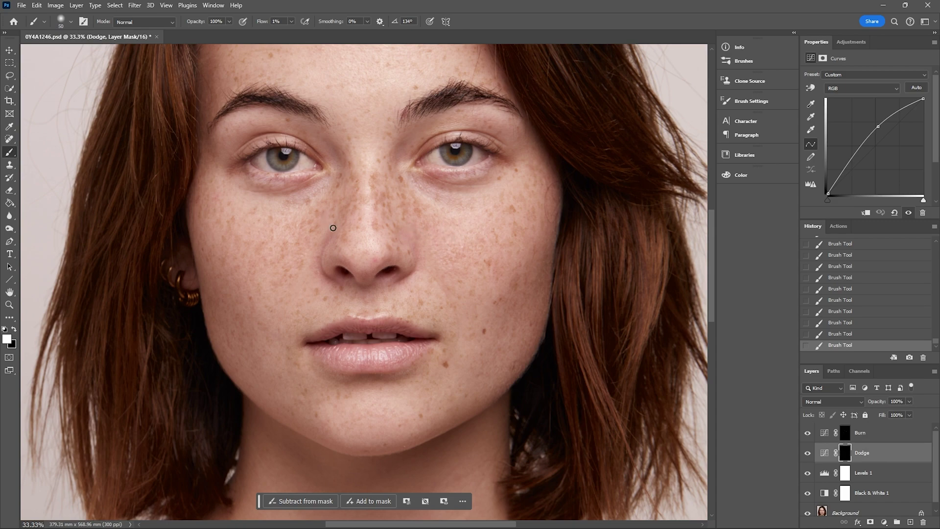
key(ctrl+minus)
key(ctrl+minus)
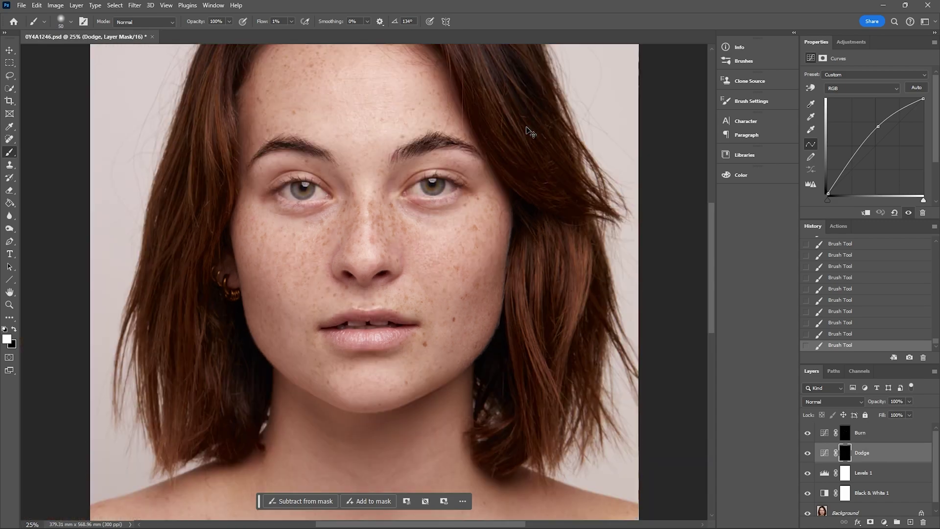
key(ctrl+minus)
click(808, 433)
click(808, 433)
click(808, 436)
click(808, 436)
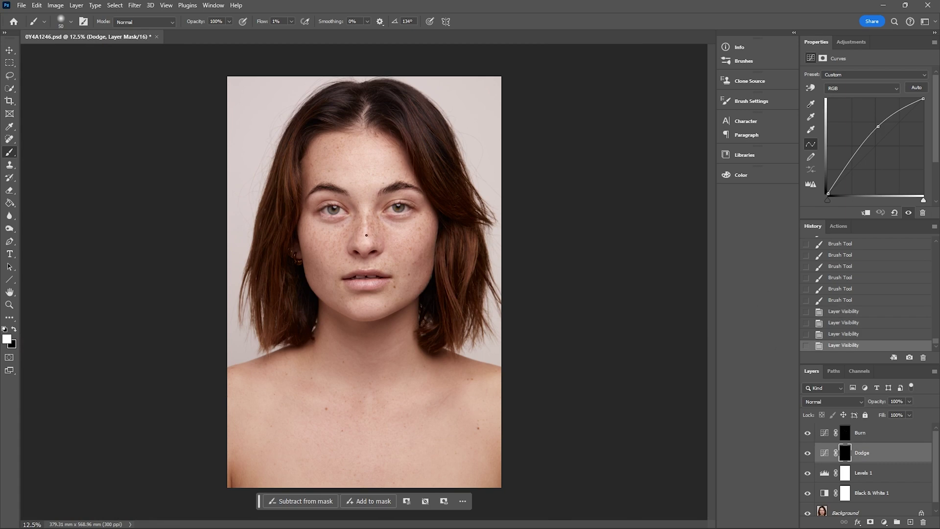
click(808, 433)
click(808, 434)
click(807, 434)
click(807, 434)
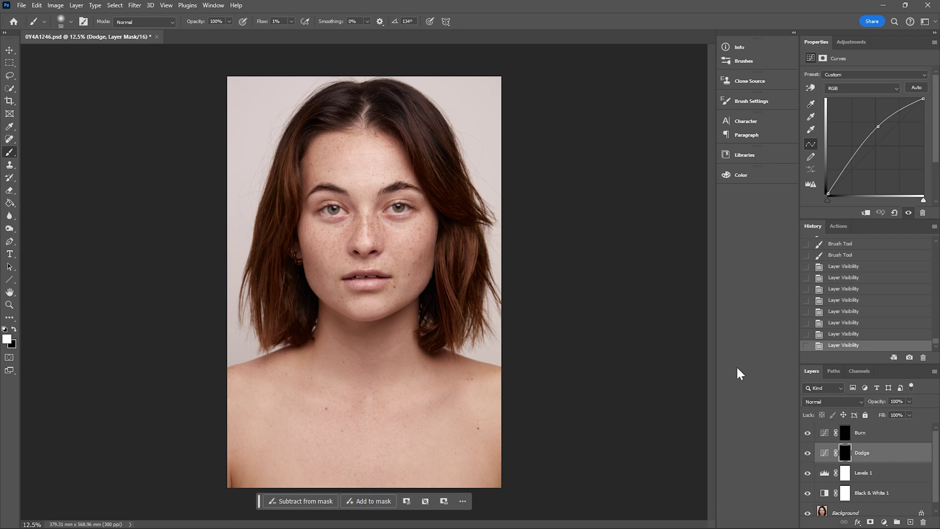
click(807, 434)
click(808, 435)
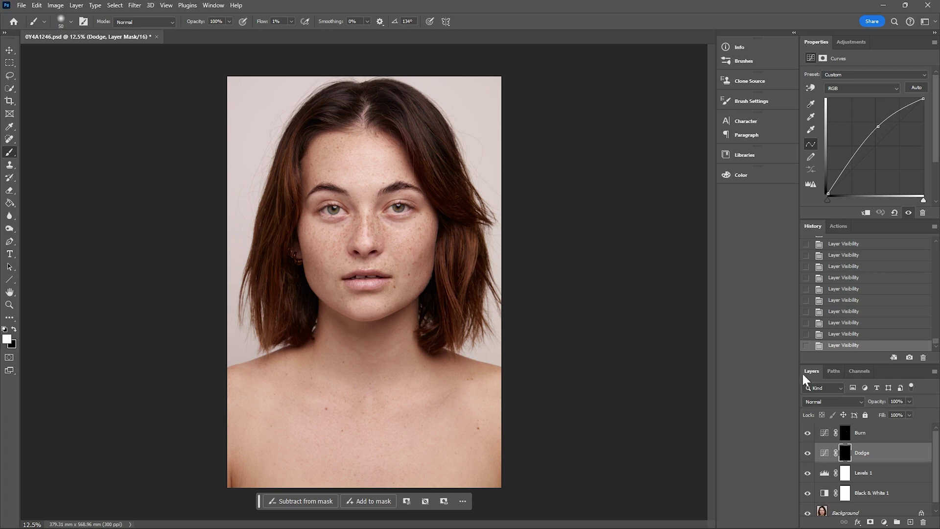
- Take a history snapshot of the retouch and compare it with the original document state, ending on the snapshot
click(908, 358)
scroll(862, 275, up, 10)
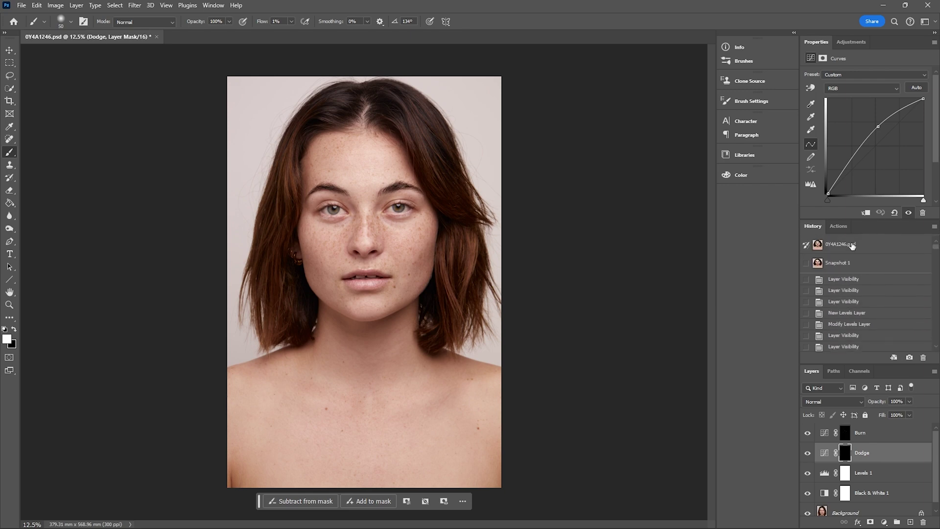
click(852, 244)
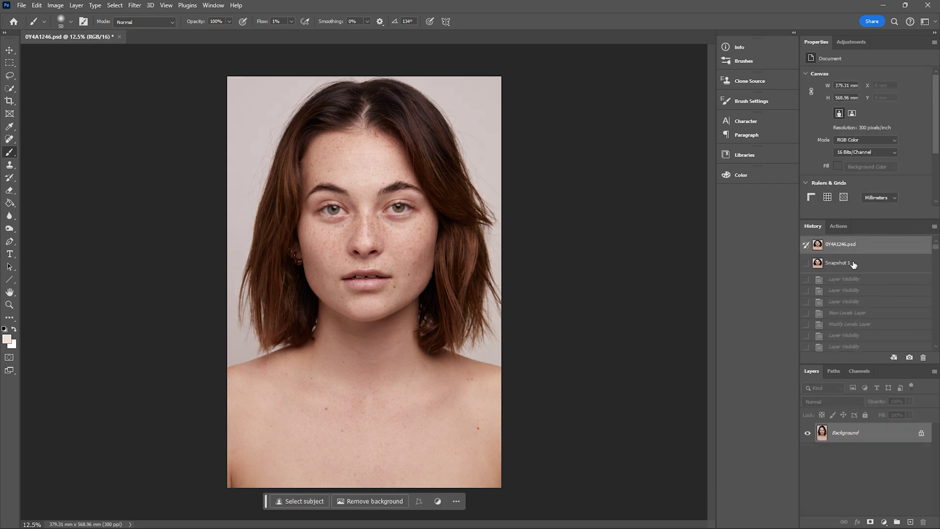
click(853, 266)
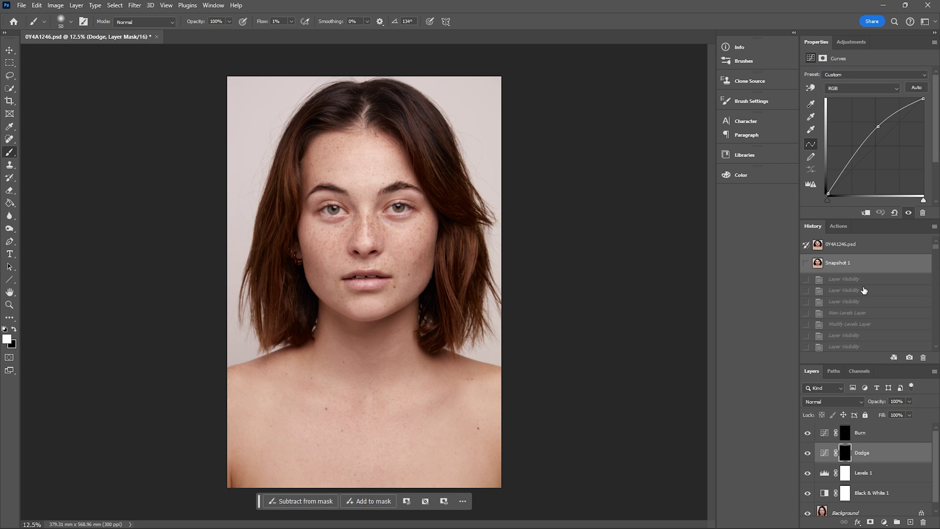
click(866, 246)
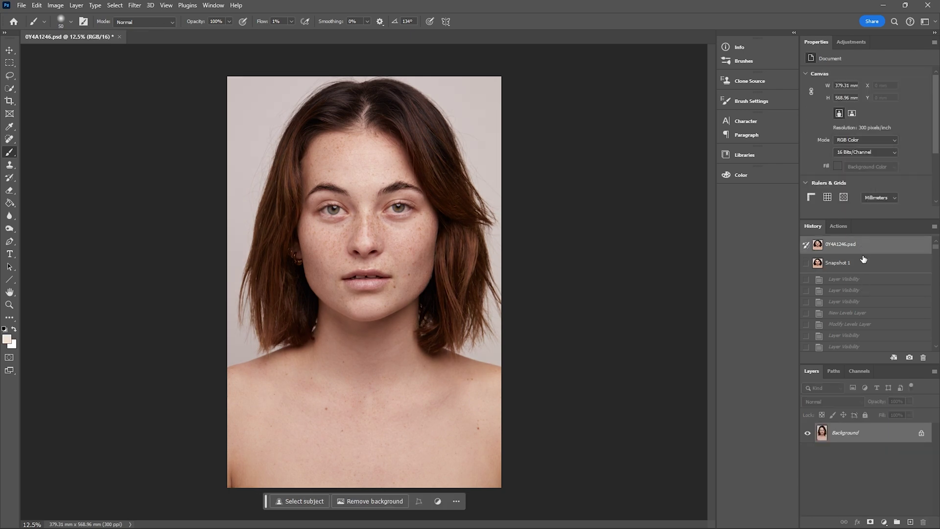
click(862, 265)
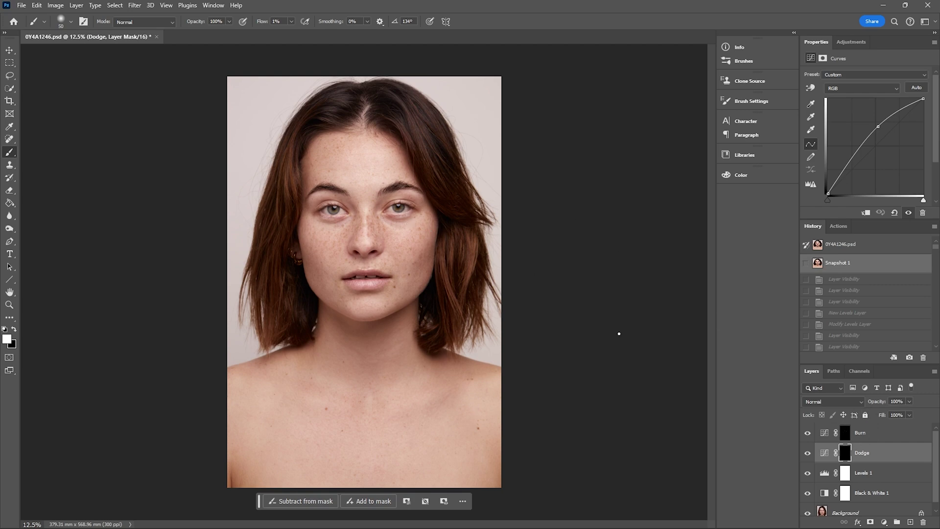
- Add a Curves adjustment layer above Burn and shape a subtle contrast curve with one highlight point and one midtone point
click(876, 434)
click(885, 522)
click(888, 396)
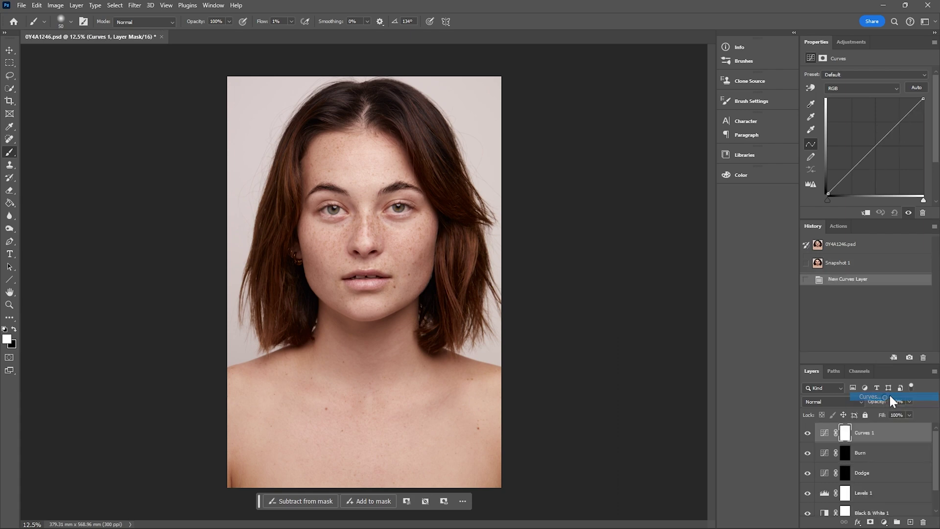
drag(899, 121, 870, 151)
click(874, 146)
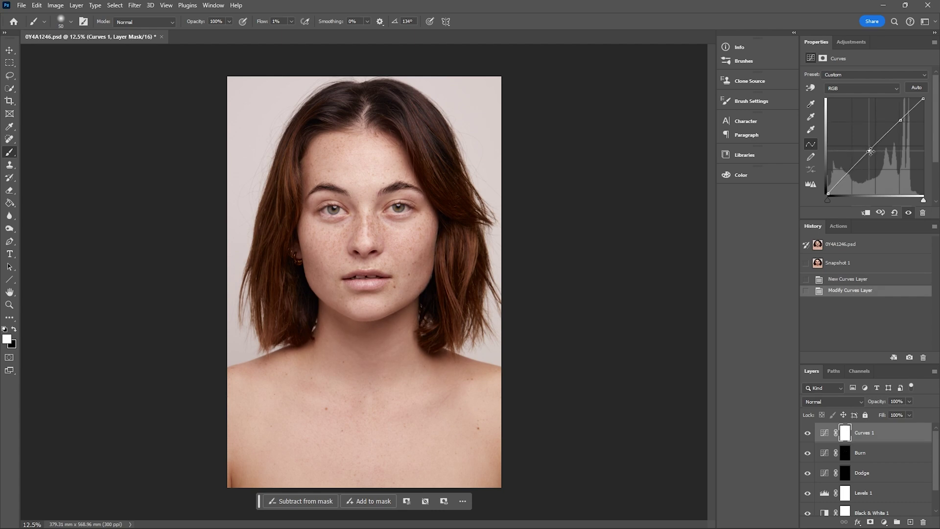
- Compare the full portrait with the new contrast Curves layer hidden and shown
click(808, 433)
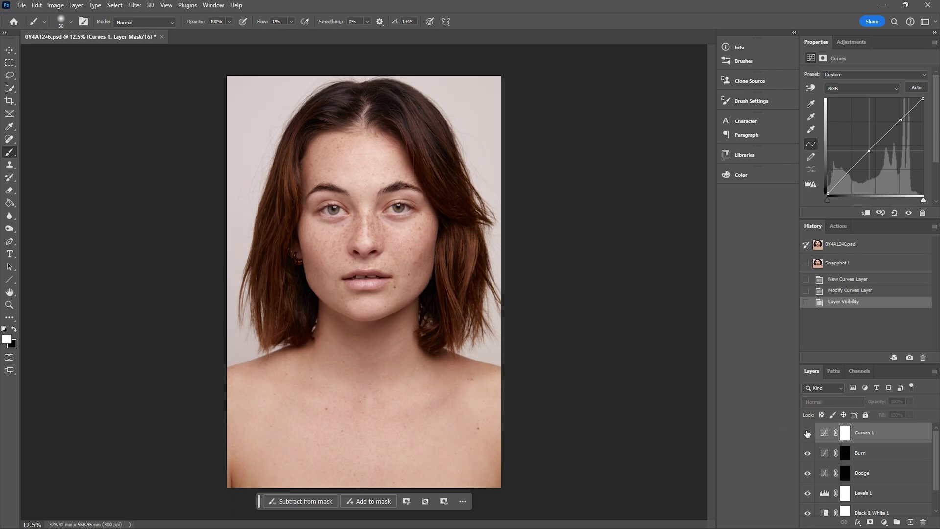
click(808, 433)
click(808, 433)
click(808, 434)
click(807, 434)
click(808, 434)
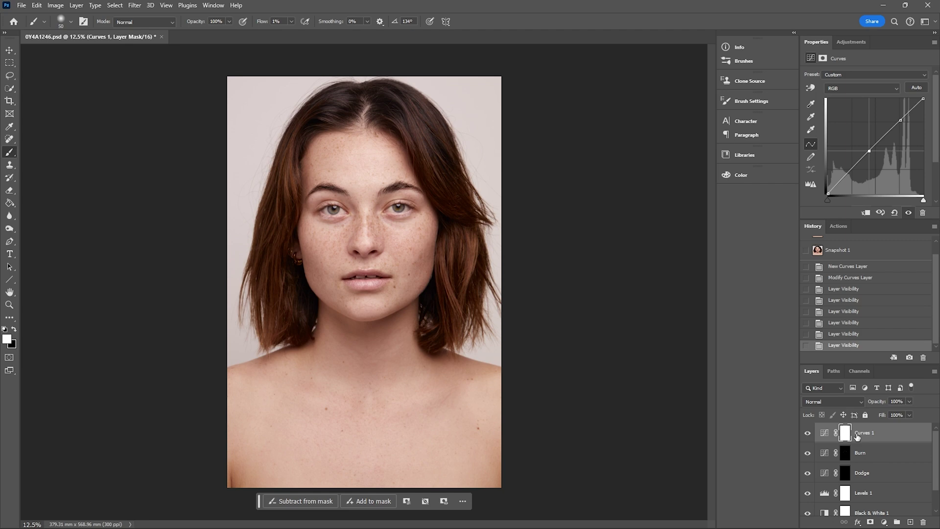
- Take a second history snapshot including the contrast Curves layer and compare the full portrait with the original document state, ending on the snapshot
click(910, 358)
drag(937, 309, 938, 253)
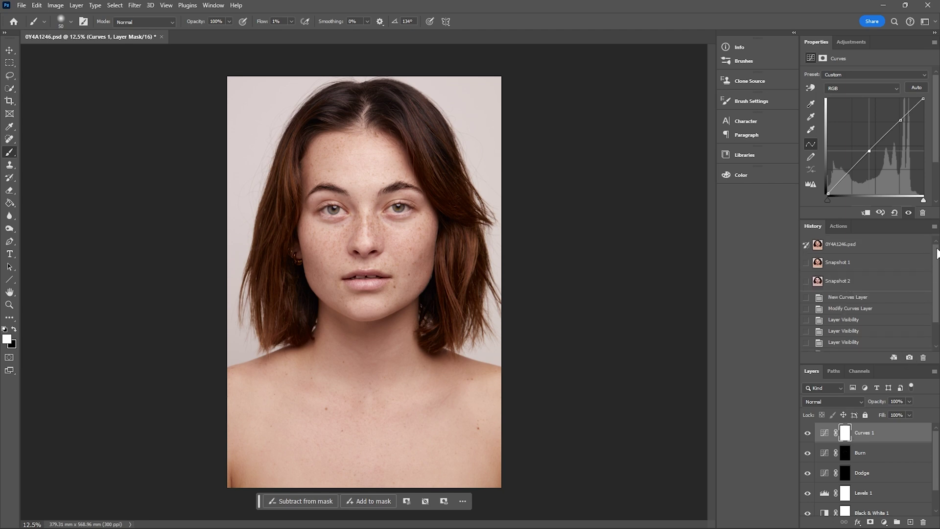
click(850, 246)
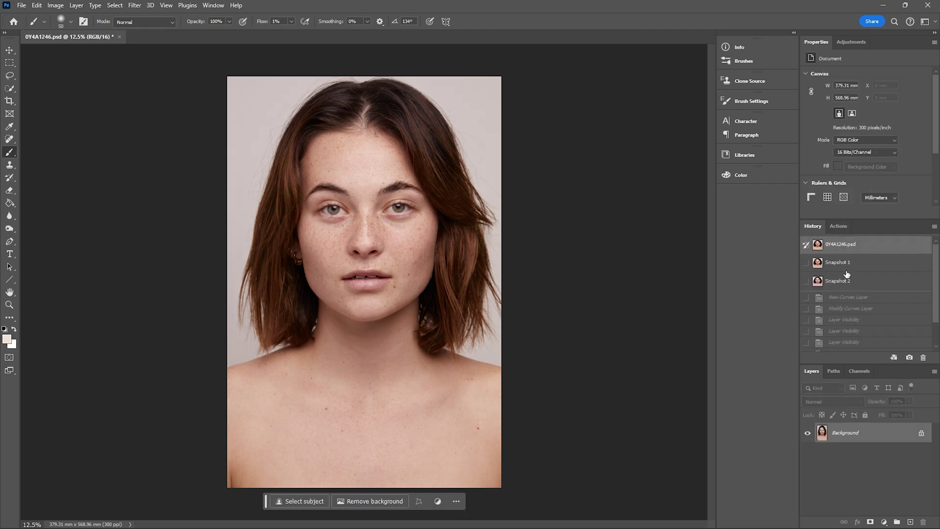
click(845, 281)
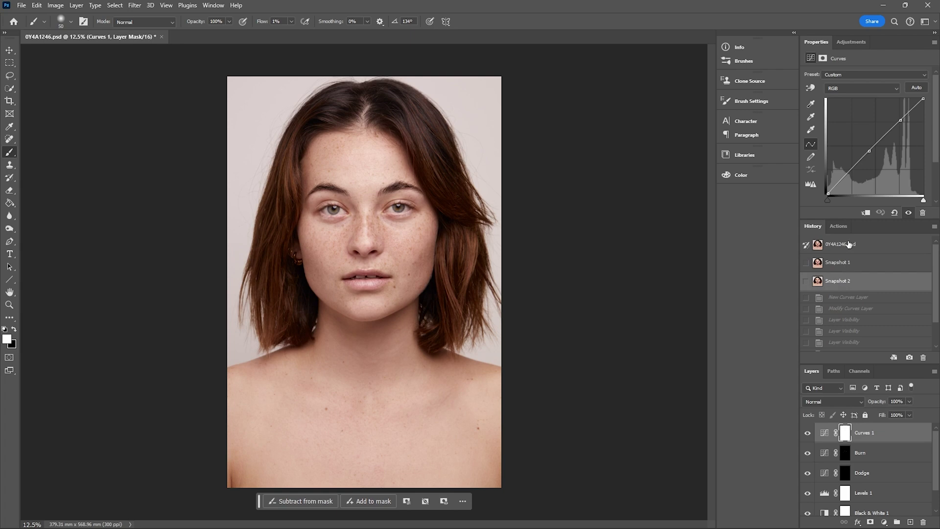
click(850, 245)
click(846, 281)
- Compare the face at 25% magnification between the original document state and the second snapshot, ending on the snapshot
click(9, 304)
click(345, 200)
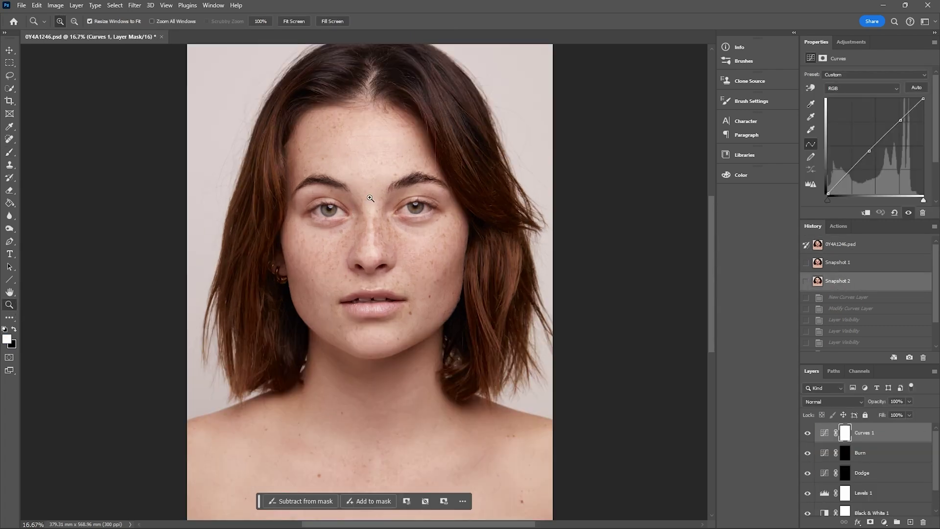
click(376, 199)
click(844, 244)
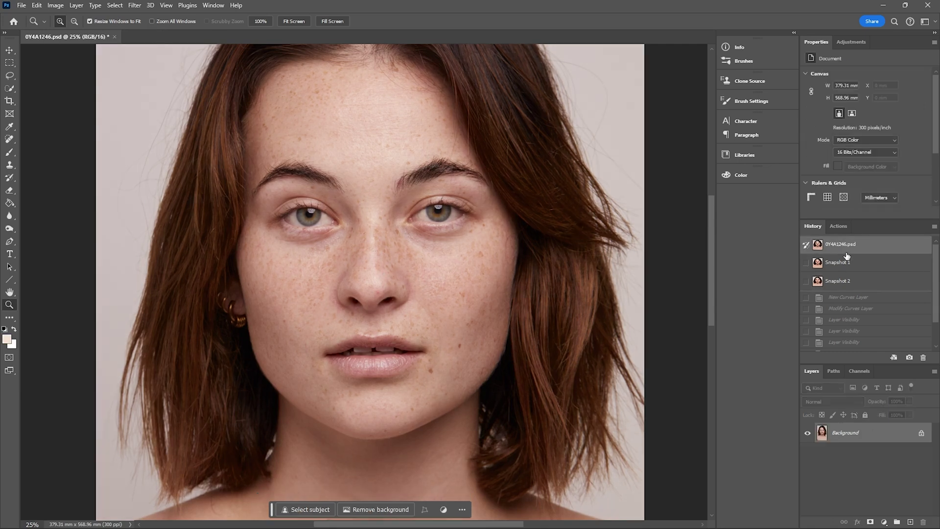
click(842, 283)
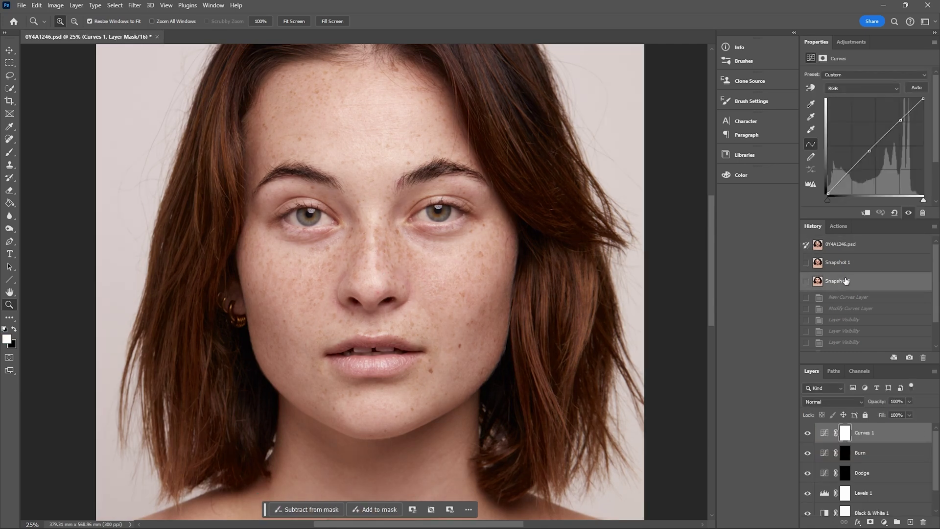
click(847, 245)
click(850, 282)
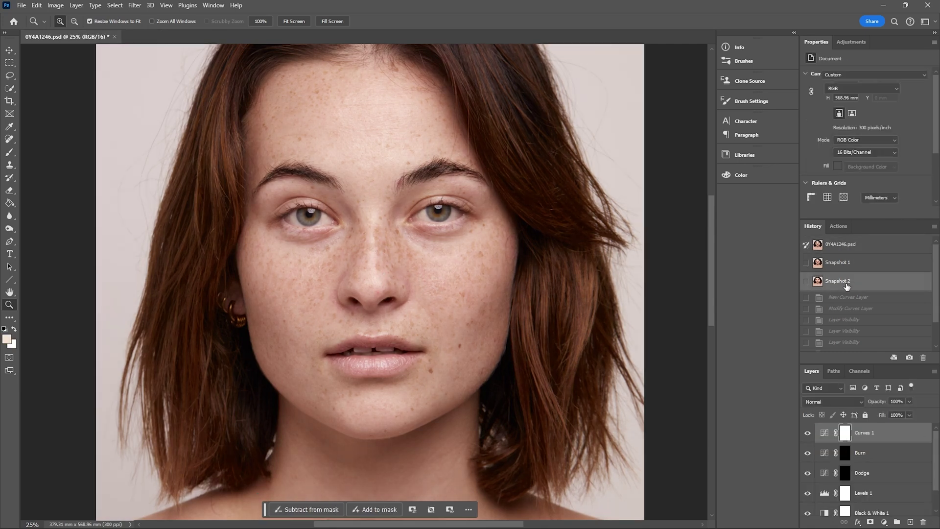